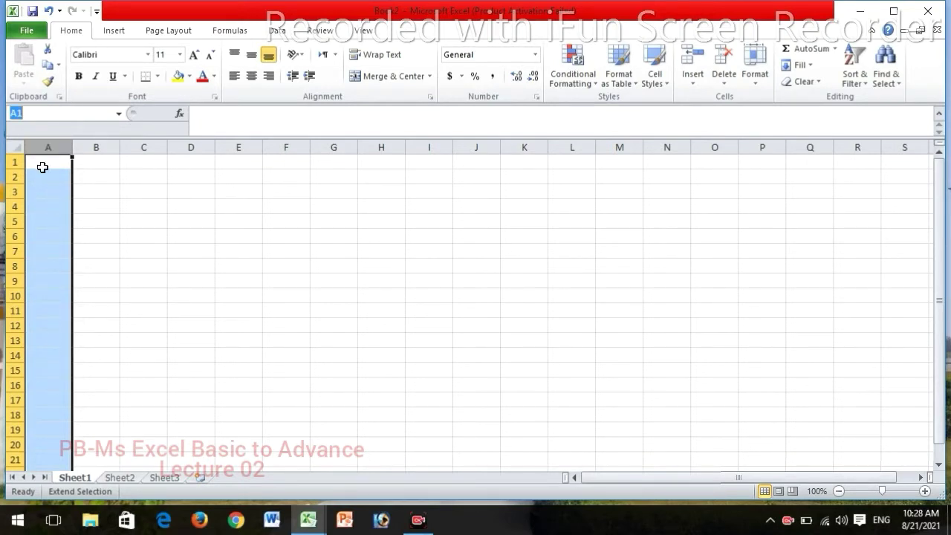
Select the whole of row 1, and enter the formula =column() in cell D2
{"action": "left_click", "coordinate": [43, 167]}
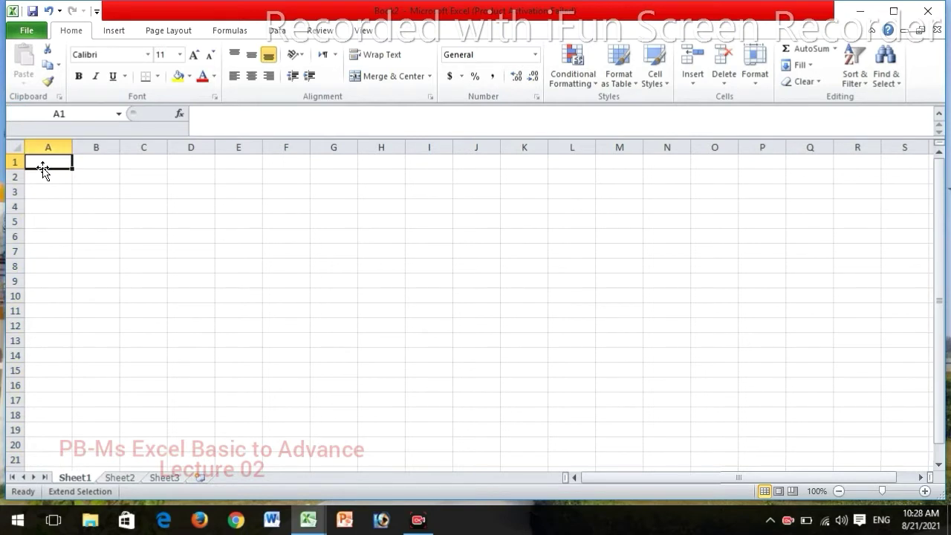
{"action": "key", "text": "shift+space"}
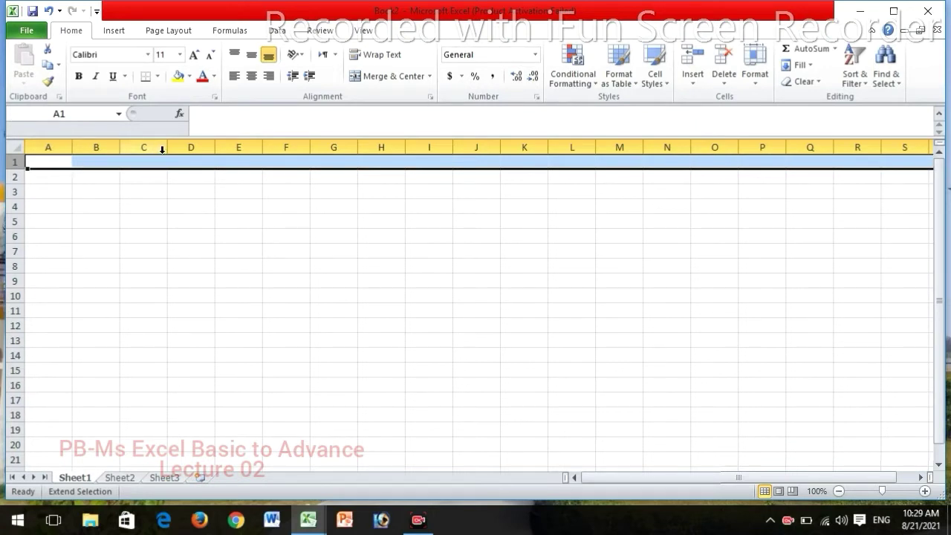
{"action": "left_click", "coordinate": [171, 175]}
{"action": "type", "text": "="}
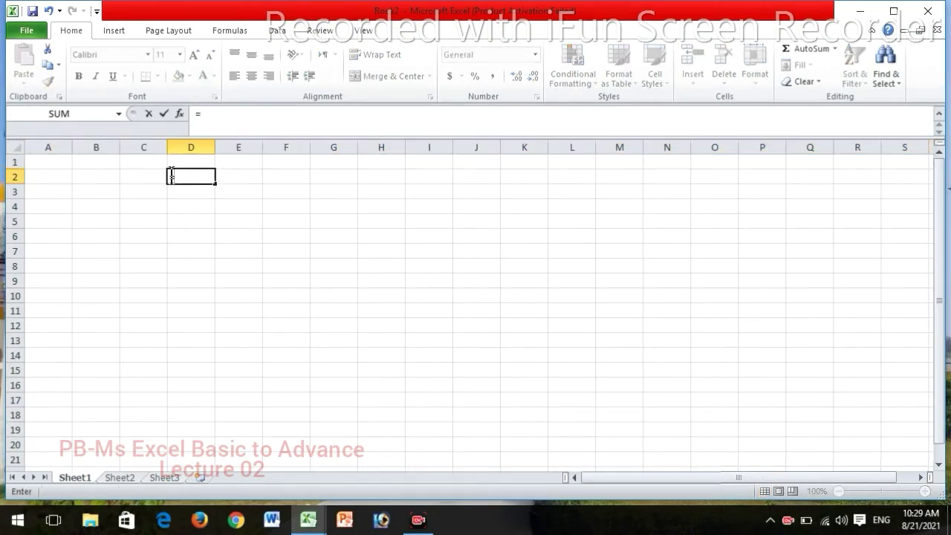
{"action": "type", "text": "column"}
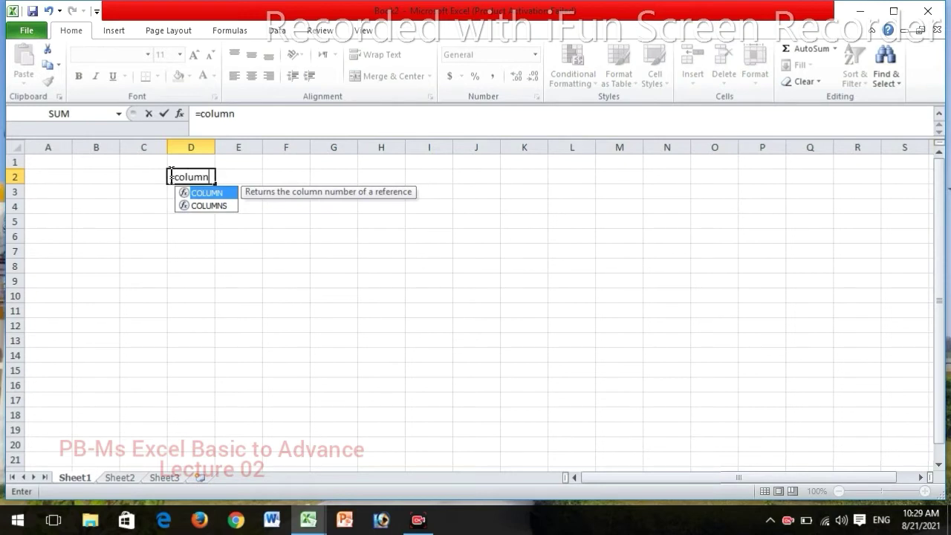
{"action": "type", "text": "()"}
{"action": "key", "text": "Return"}
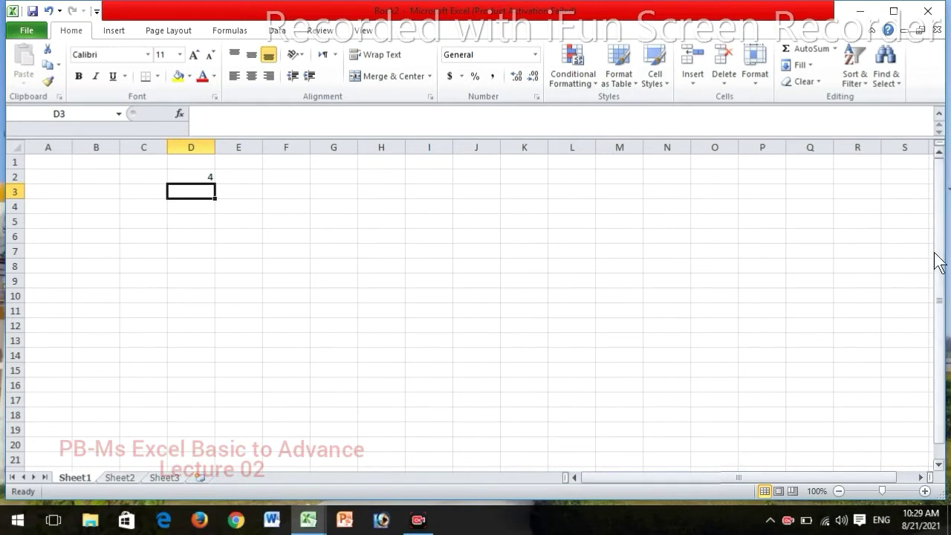
Copy the COLUMN formula from cell D2 and paste it into cell K2
{"action": "left_click_drag", "start_coordinate": [941, 212], "coordinate": [941, 212]}
{"action": "left_click", "coordinate": [192, 173]}
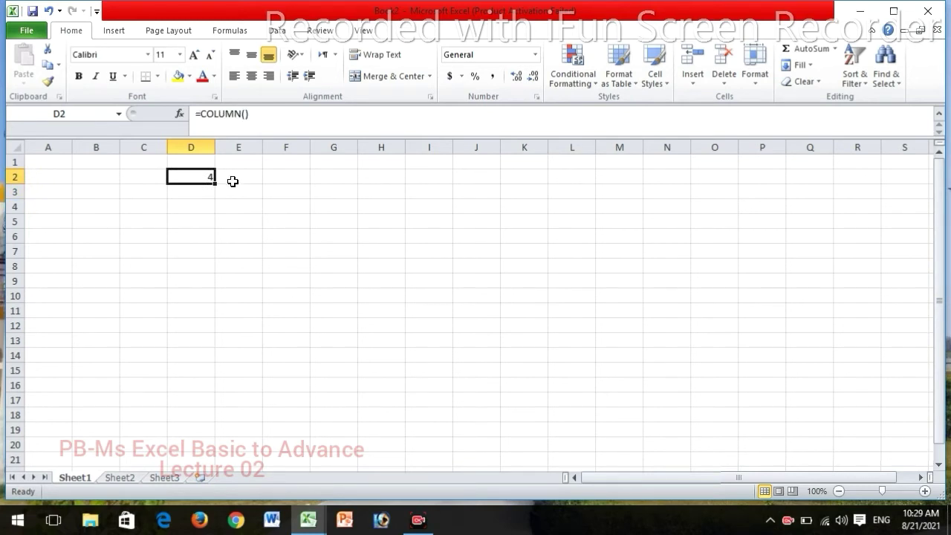
{"action": "key", "text": "ctrl+c"}
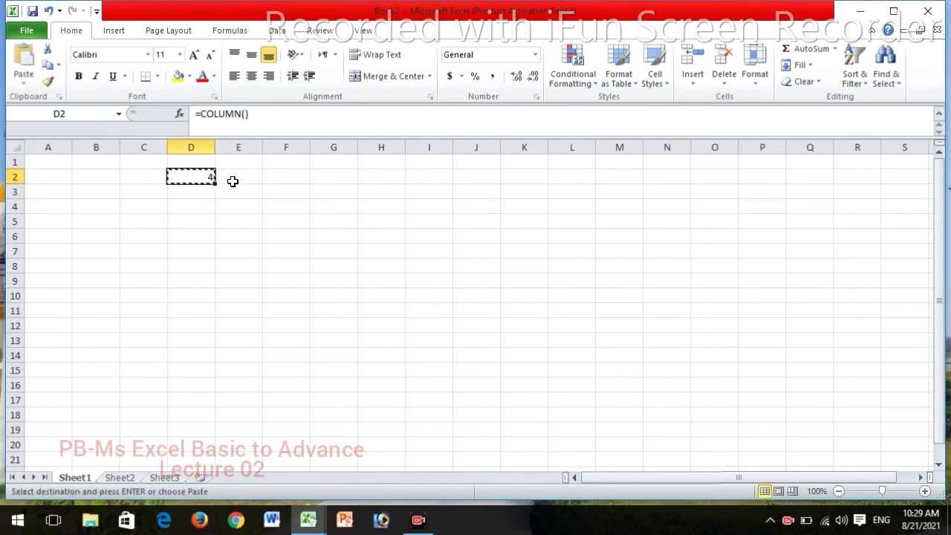
{"action": "key", "text": "Right"}
{"action": "key", "text": "Right"}
{"action": "key", "text": "Right"}
{"action": "key", "text": "Right"}
{"action": "key", "text": "Right"}
{"action": "key", "text": "Right"}
{"action": "key", "text": "Right"}
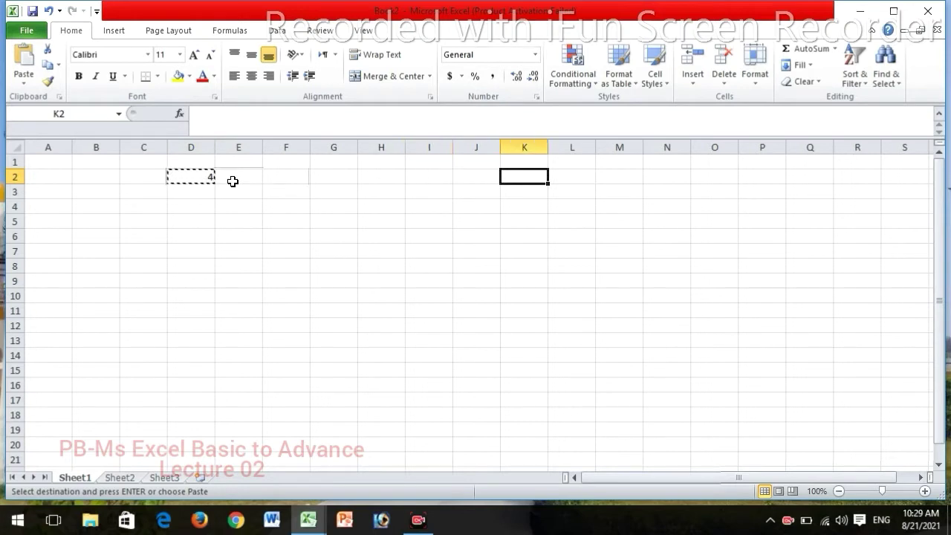
{"action": "key", "text": "ctrl+v"}
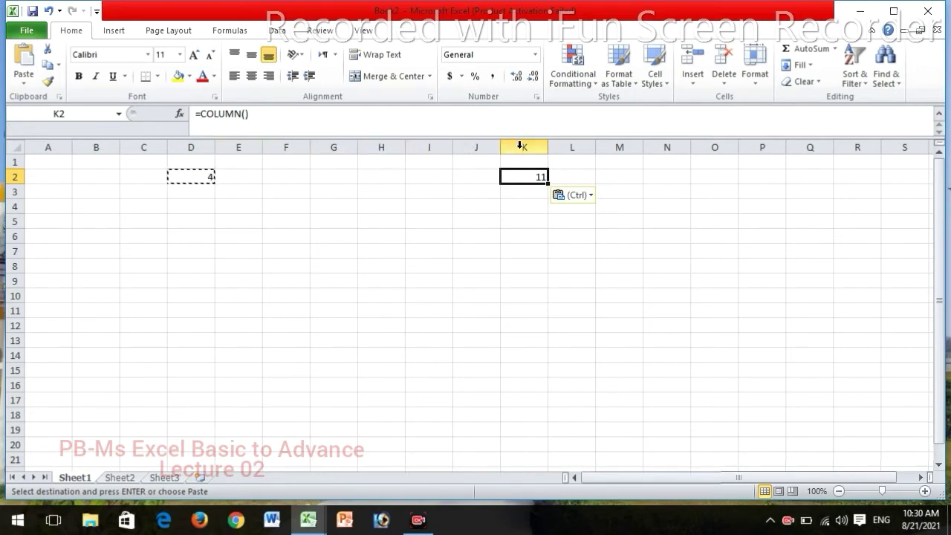
Enter the formula =row() in cell A15 to return its row number
{"action": "left_click", "coordinate": [65, 374]}
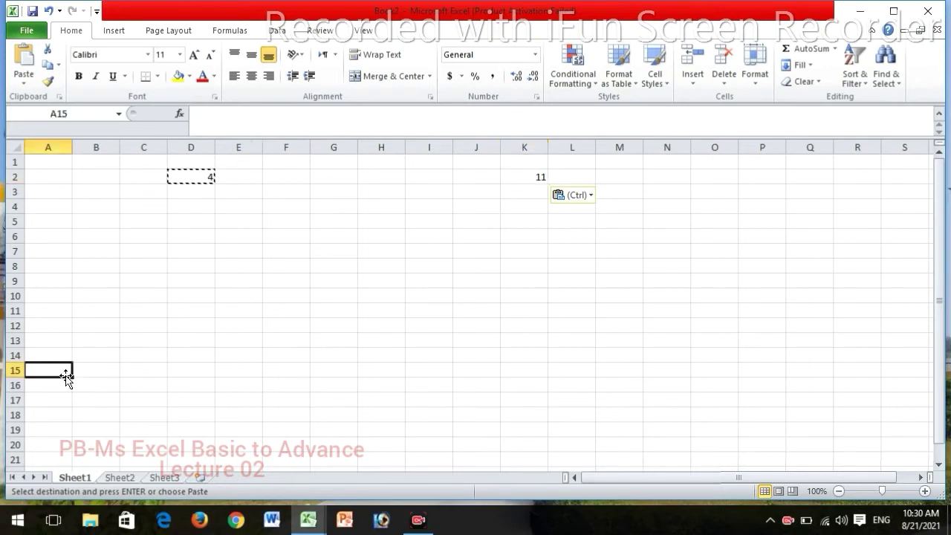
{"action": "type", "text": "=row"}
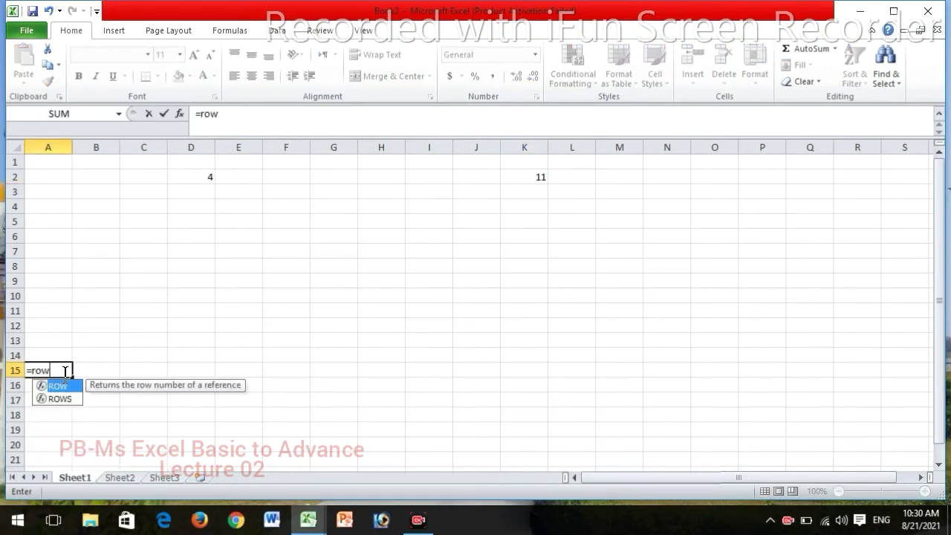
{"action": "type", "text": "()"}
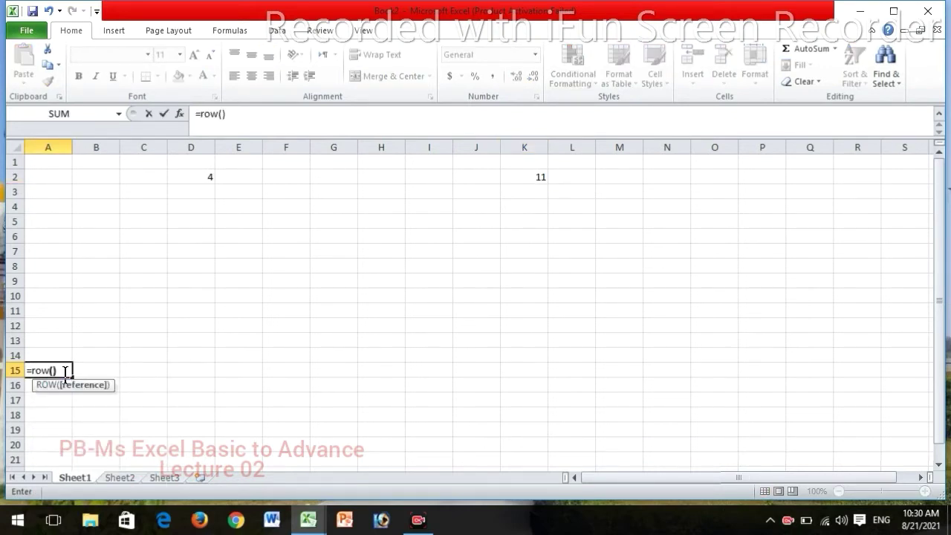
{"action": "key", "text": "Return"}
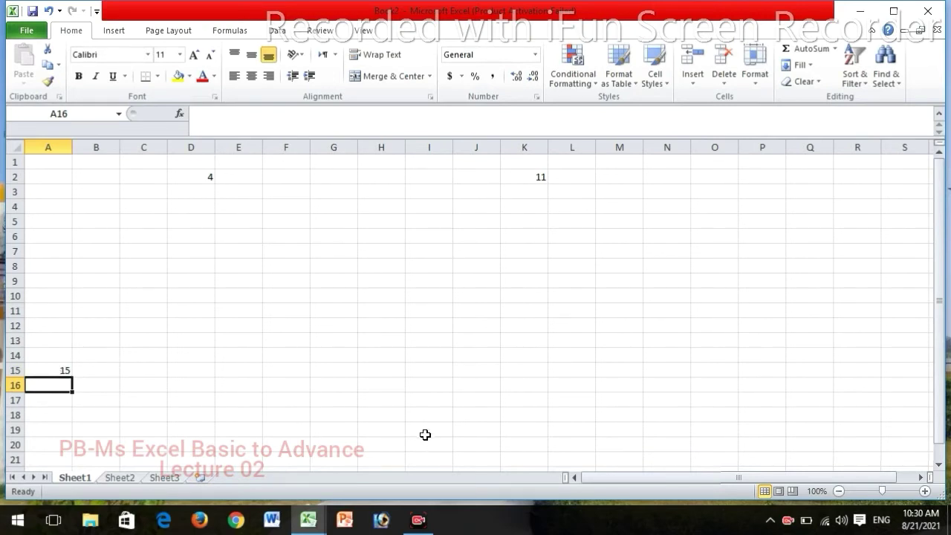
Copy the ROW formula from cell A15 and paste it into cell J21
{"action": "left_click", "coordinate": [46, 369]}
{"action": "key", "text": "ctrl+c"}
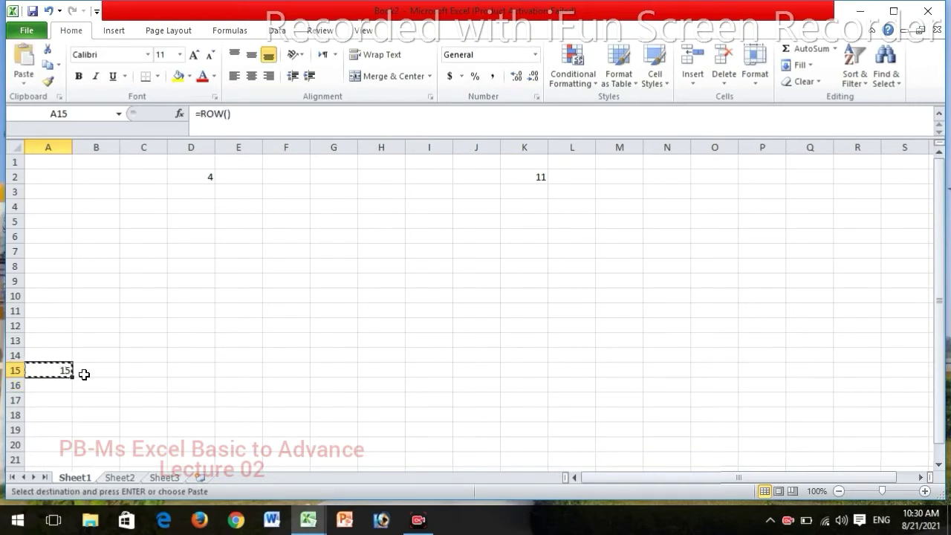
{"action": "left_click", "coordinate": [479, 455]}
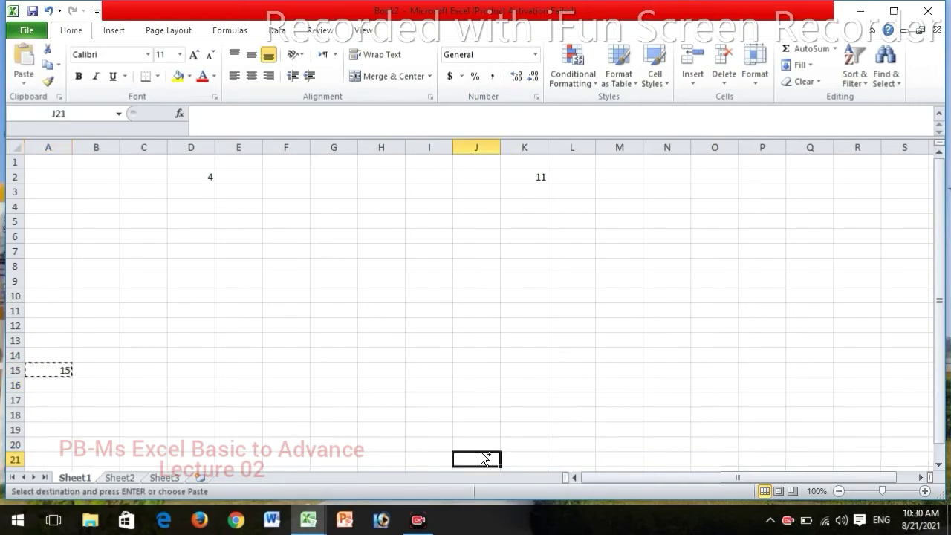
{"action": "key", "text": "ctrl+v"}
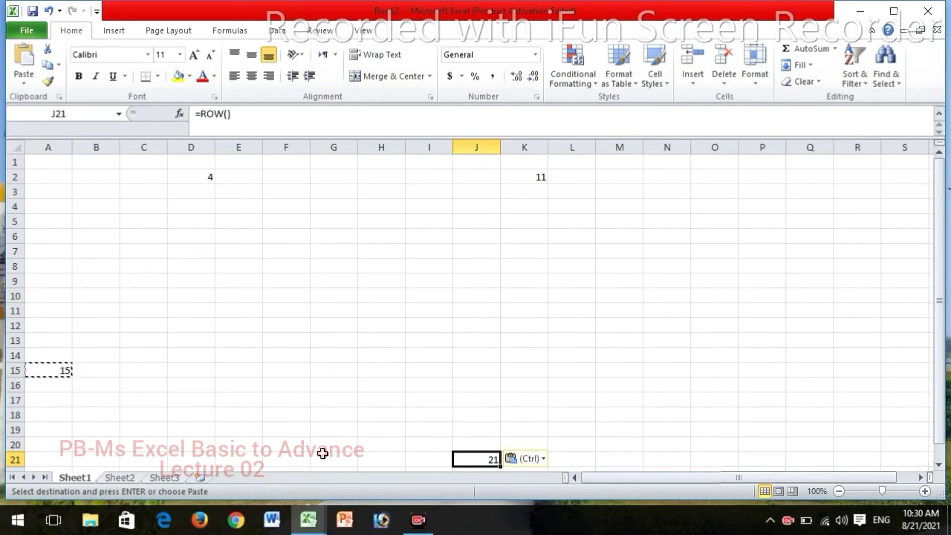
Go to the last row of column A and enter =row() in cell A1048576
{"action": "left_click", "coordinate": [63, 459]}
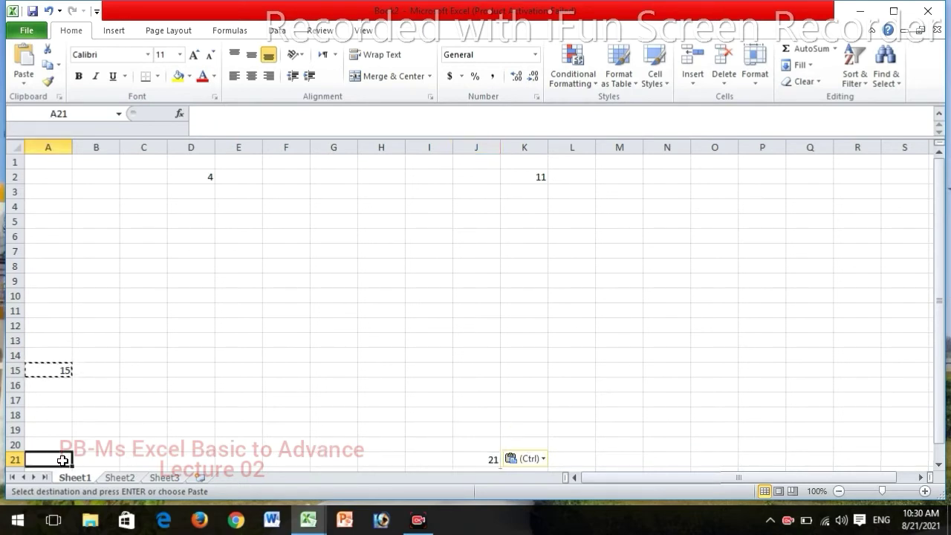
{"action": "key", "text": "ctrl+shift+Down"}
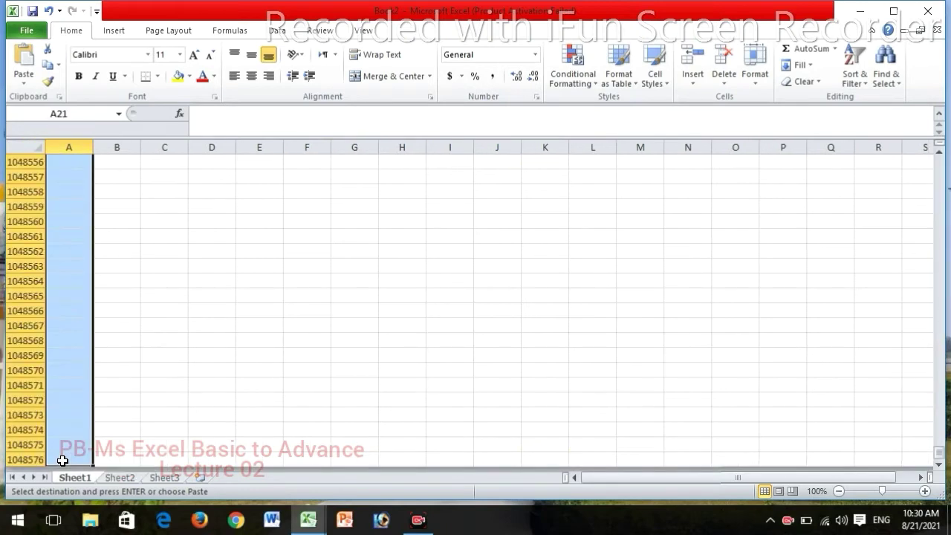
{"action": "left_click", "coordinate": [62, 460]}
{"action": "type", "text": "="}
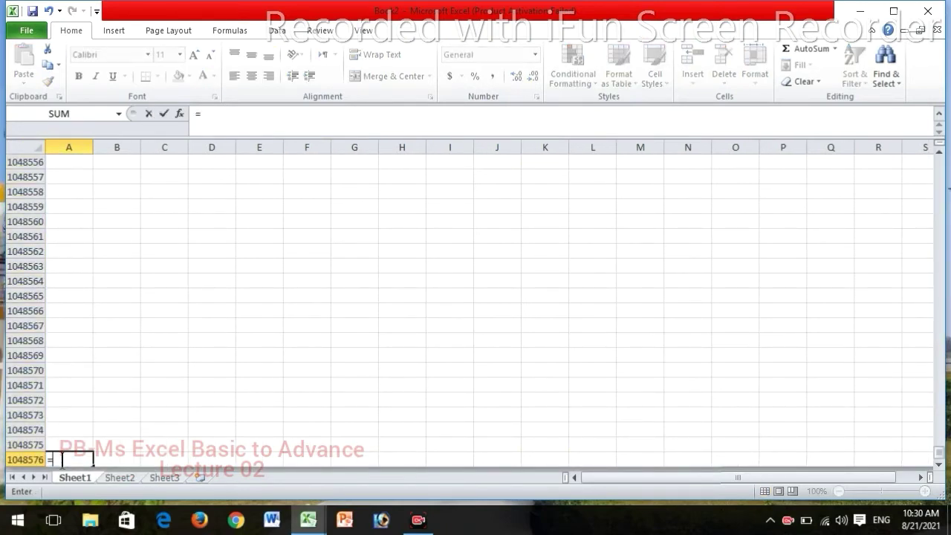
{"action": "type", "text": "row()"}
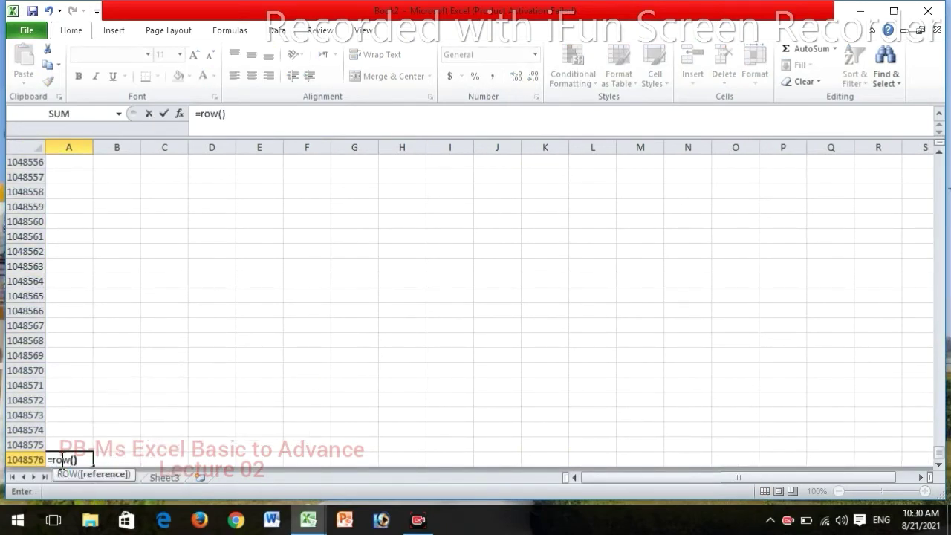
{"action": "key", "text": "Return"}
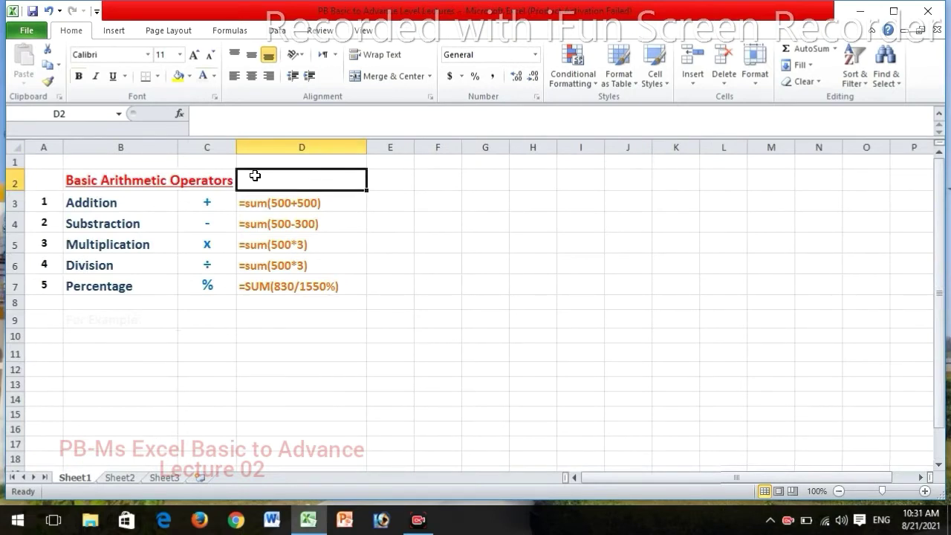
Go through the arithmetic operator names in column B, from Addition down to Percentage
{"action": "left_click", "coordinate": [151, 204]}
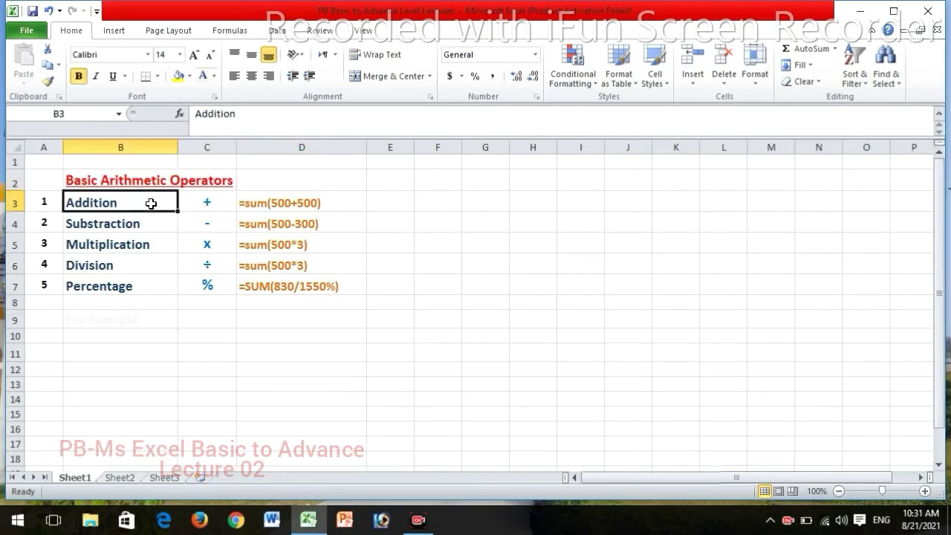
{"action": "key", "text": "Down"}
{"action": "key", "text": "Down"}
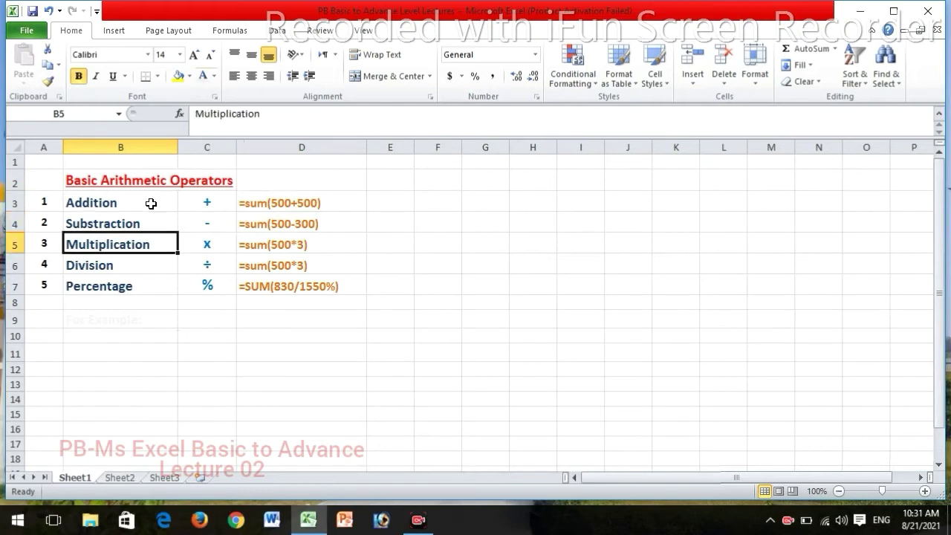
{"action": "key", "text": "Down"}
{"action": "key", "text": "Down"}
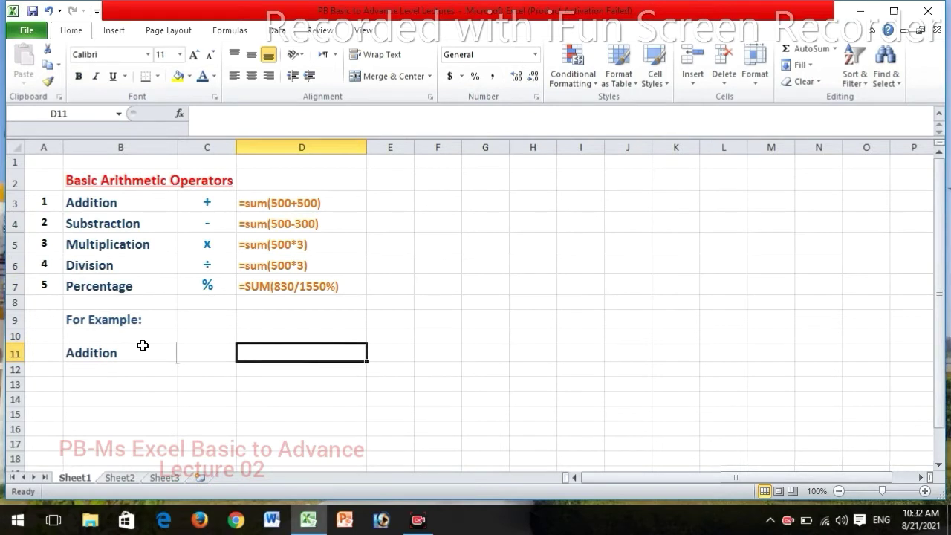
Enter the formula =sum(500+500) in cell D11 for the Addition example
{"action": "type", "text": "="}
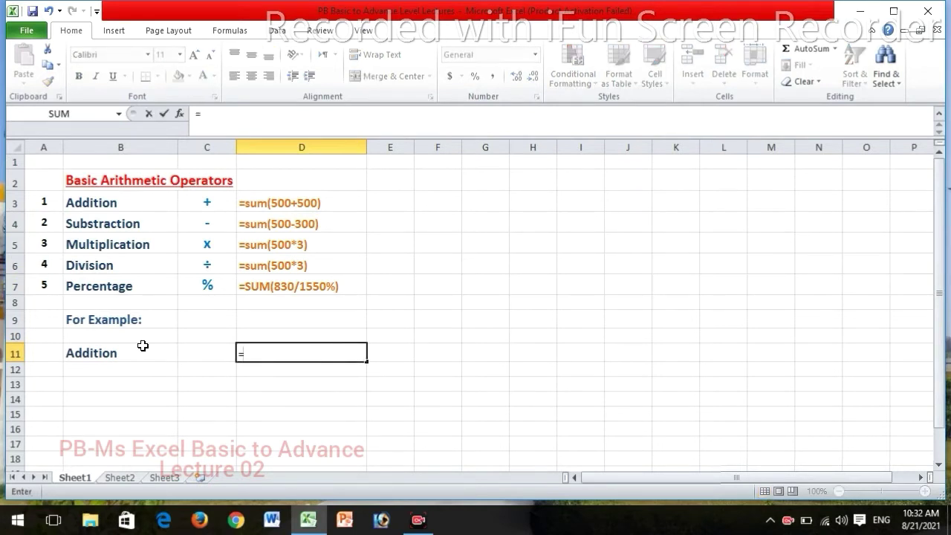
{"action": "type", "text": "sum("}
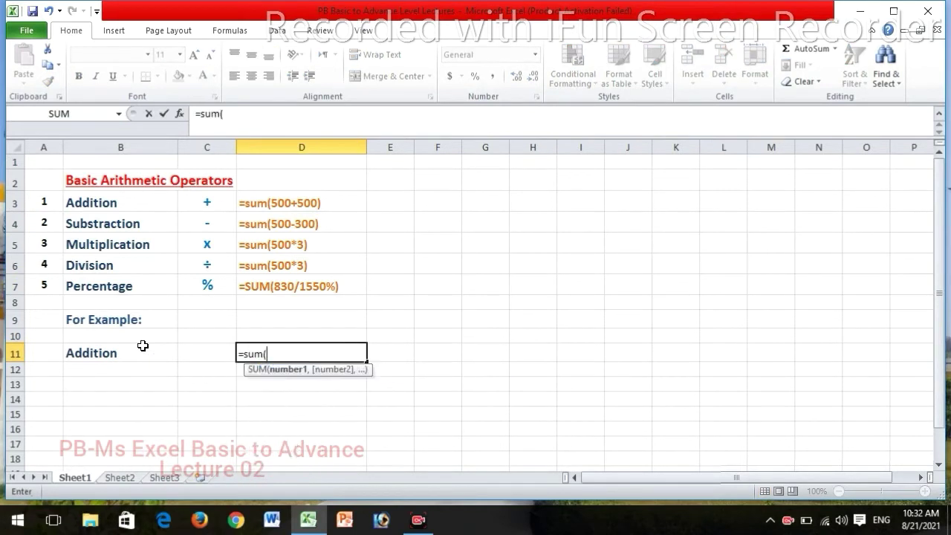
{"action": "type", "text": "500+500"}
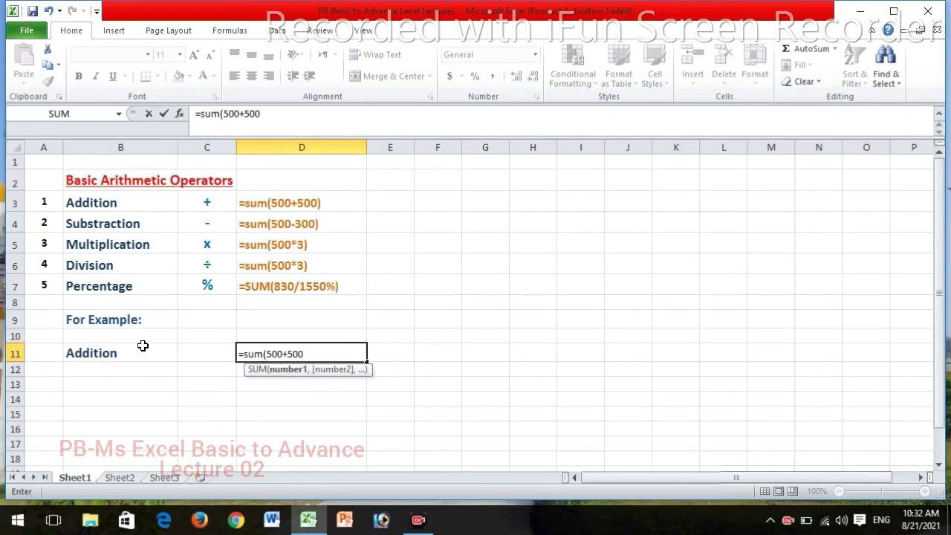
{"action": "type", "text": ")"}
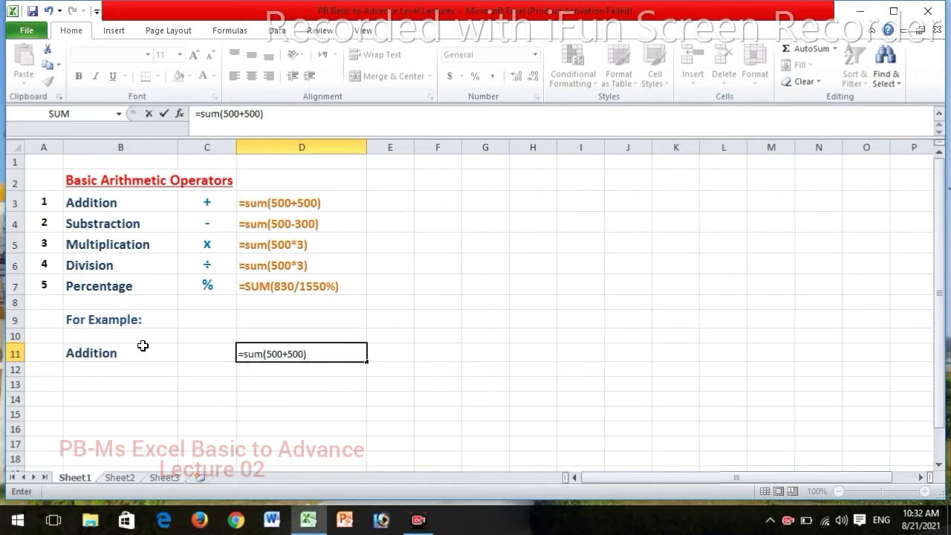
{"action": "key", "text": "Return"}
Make the Addition example's result in cell D11 bold
{"action": "key", "text": "Right"}
{"action": "key", "text": "Right"}
{"action": "key", "text": "Right"}
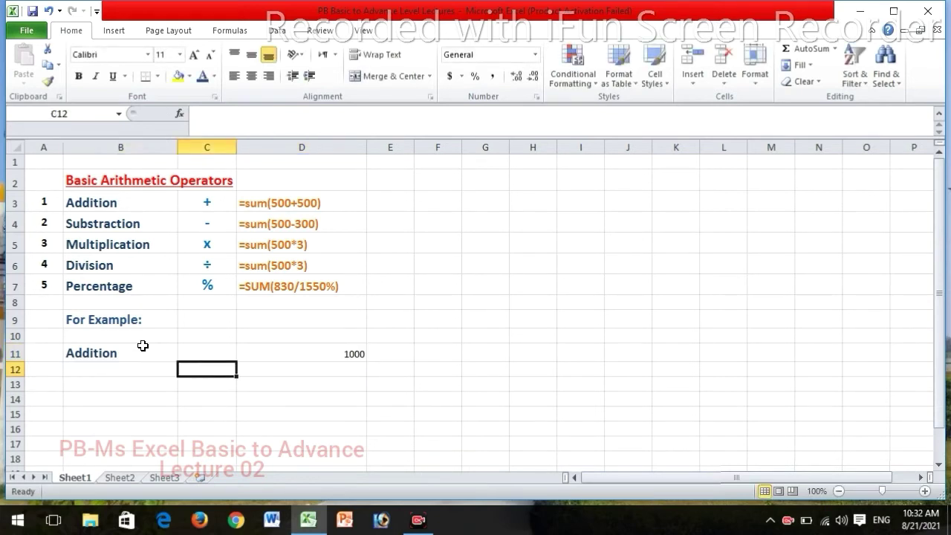
{"action": "key", "text": "Up"}
{"action": "key", "text": "Left"}
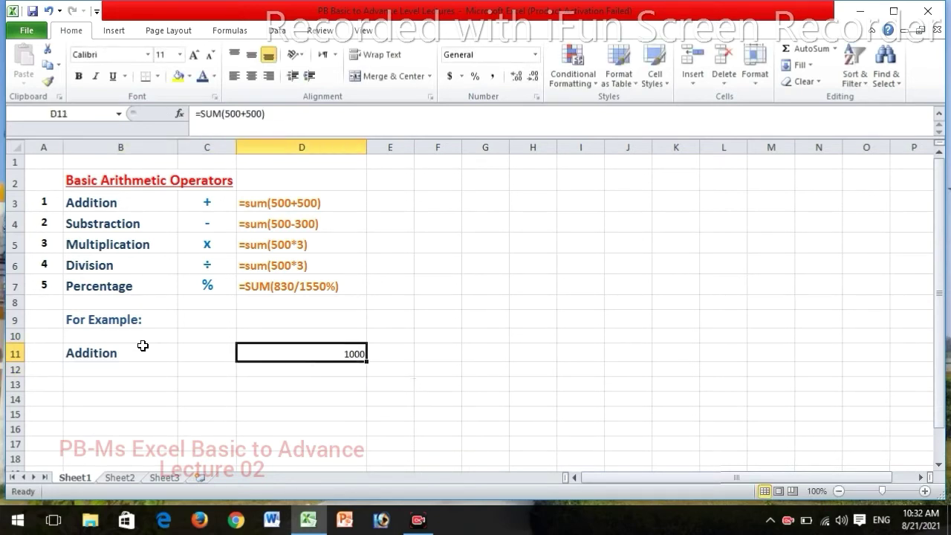
{"action": "key", "text": "ctrl+b"}
{"action": "key", "text": "ctrl+b"}
Enter the sample numbers 100, 40, 56 and 800 in cells F11 to F14
{"action": "left_click", "coordinate": [428, 359]}
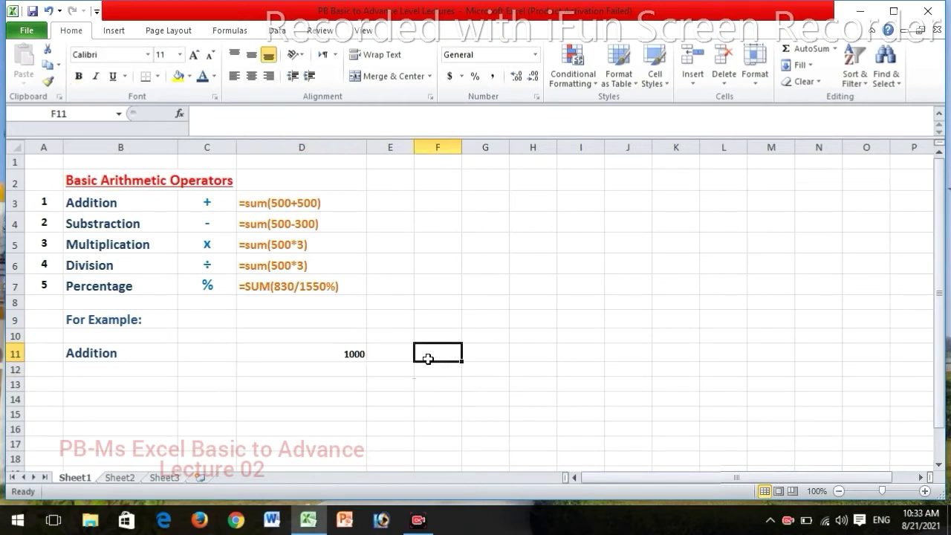
{"action": "type", "text": "100"}
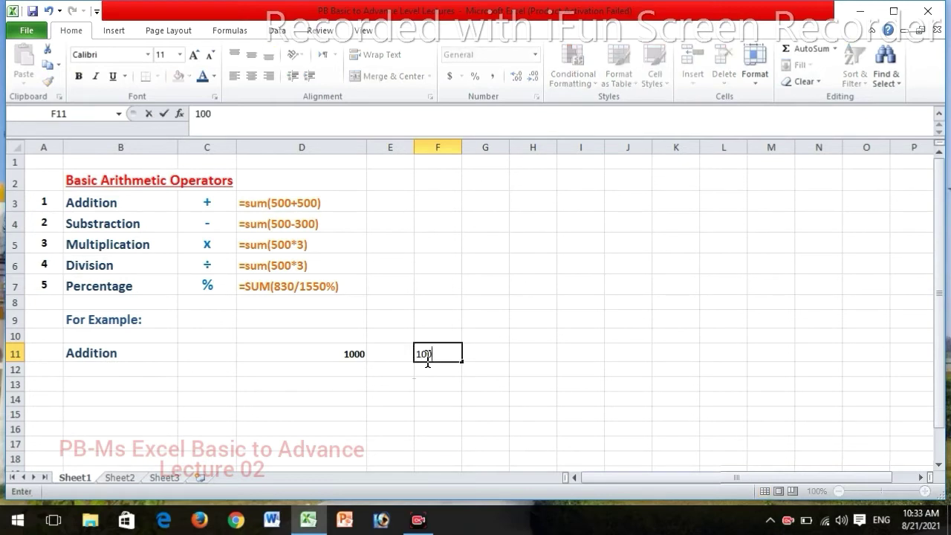
{"action": "key", "text": "Return"}
{"action": "type", "text": "40"}
{"action": "key", "text": "Return"}
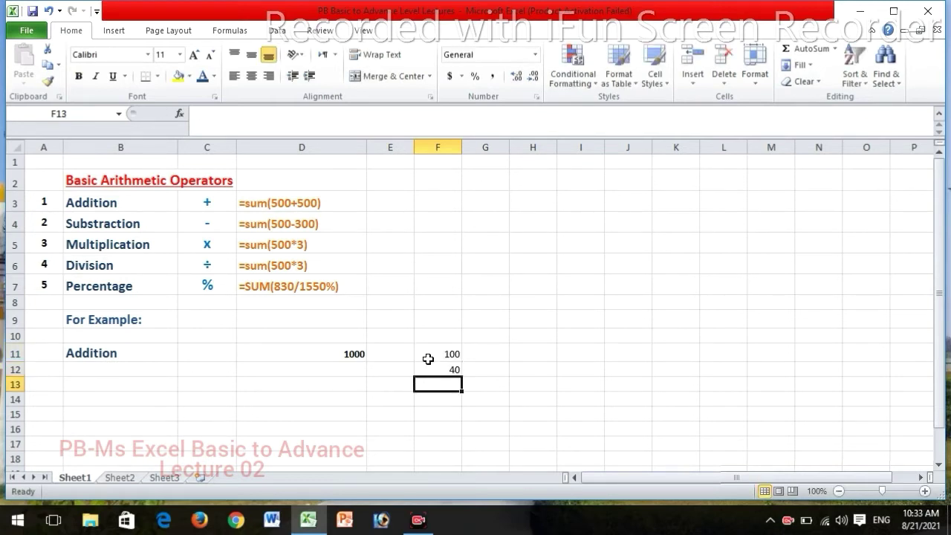
{"action": "type", "text": "56"}
{"action": "key", "text": "Return"}
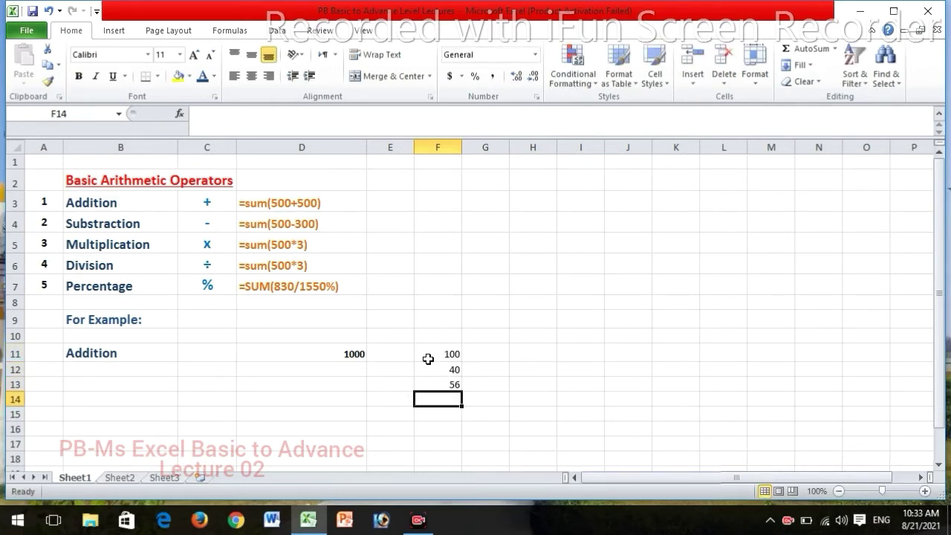
{"action": "type", "text": "800"}
{"action": "key", "text": "Return"}
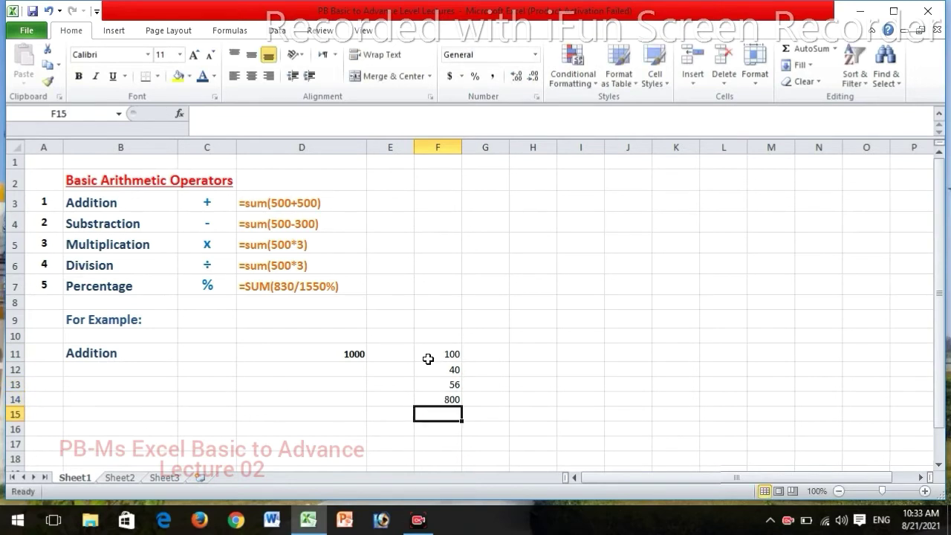
Enter 2000 in cell F15 as the last sample number of the column F list
{"action": "type", "text": "2000"}
{"action": "key", "text": "Tab"}
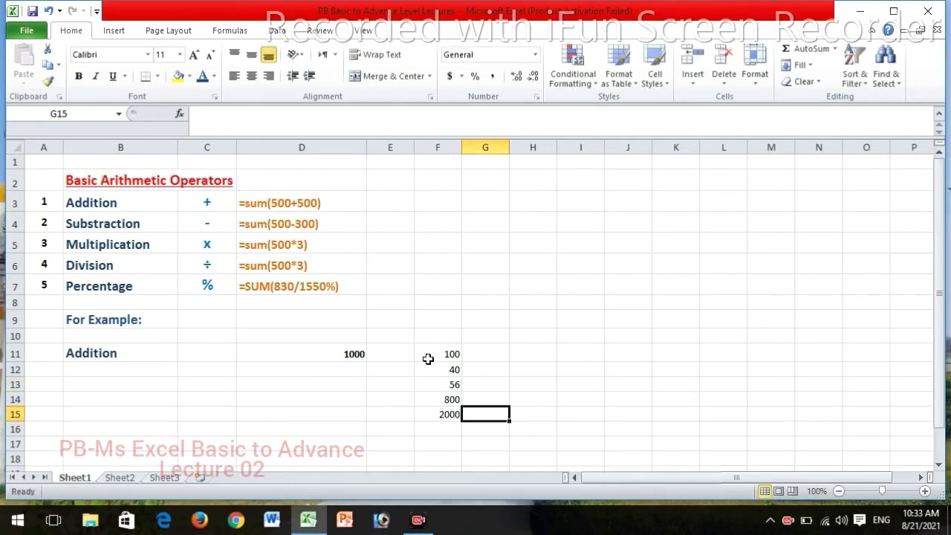
Total the range F11:F15 with a SUM formula in cell H11 and make that cell bold
{"action": "left_click", "coordinate": [530, 350]}
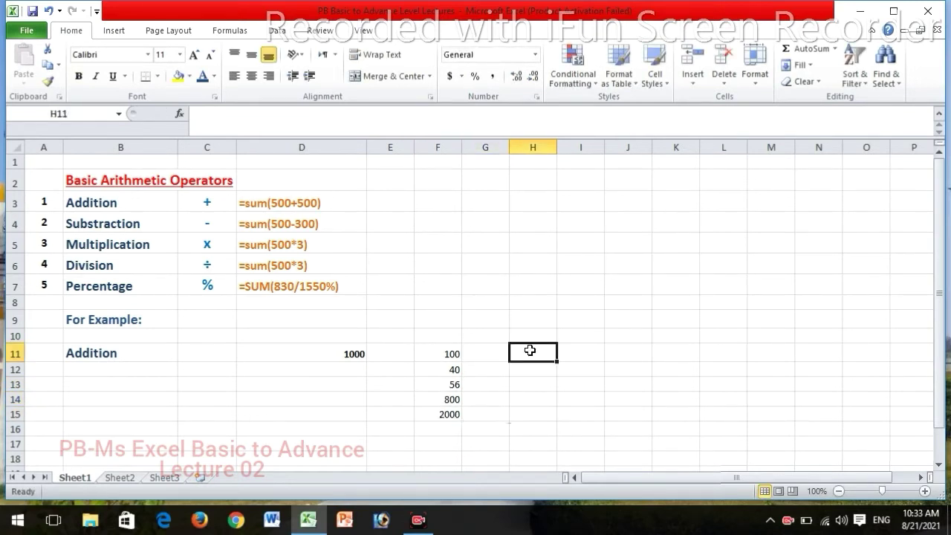
{"action": "type", "text": "=sum"}
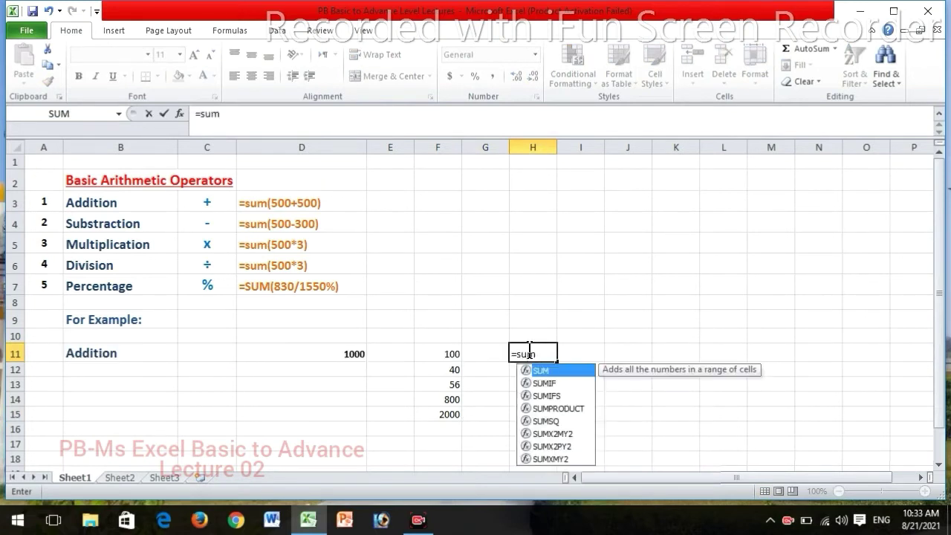
{"action": "type", "text": "("}
{"action": "key", "text": "Left"}
{"action": "key", "text": "Left"}
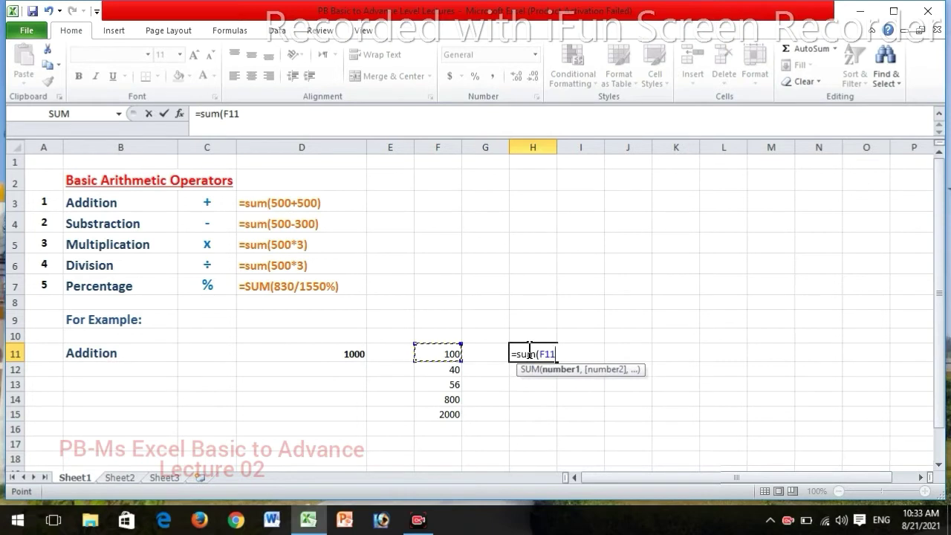
{"action": "key", "text": "shift+Down"}
{"action": "key", "text": "shift+Down"}
{"action": "key", "text": "shift+Down"}
{"action": "key", "text": "shift+Down"}
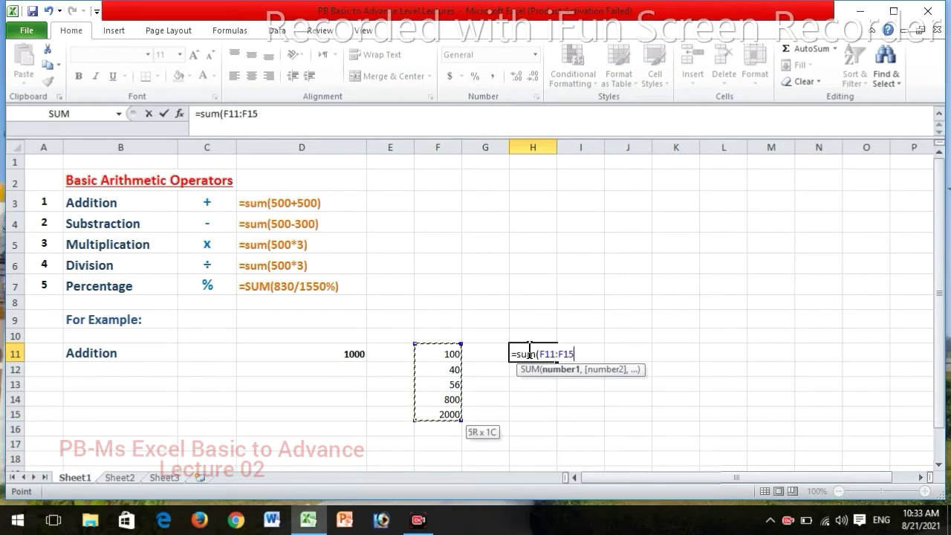
{"action": "type", "text": ")"}
{"action": "key", "text": "Return"}
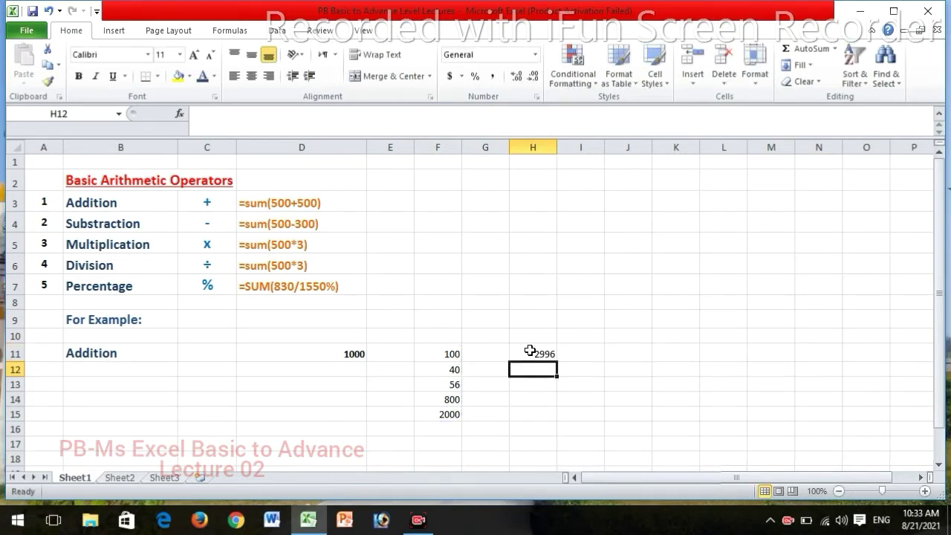
{"action": "left_click", "coordinate": [530, 351]}
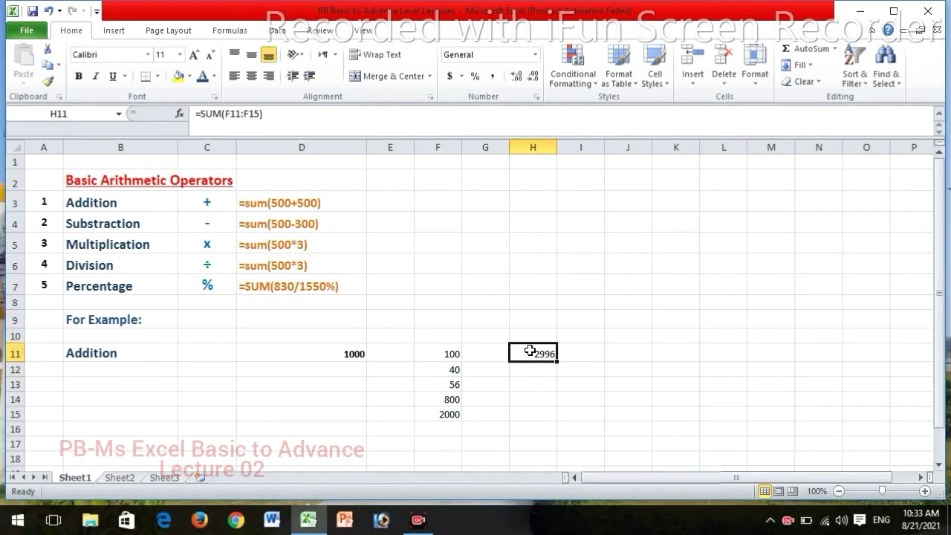
{"action": "key", "text": "ctrl+b"}
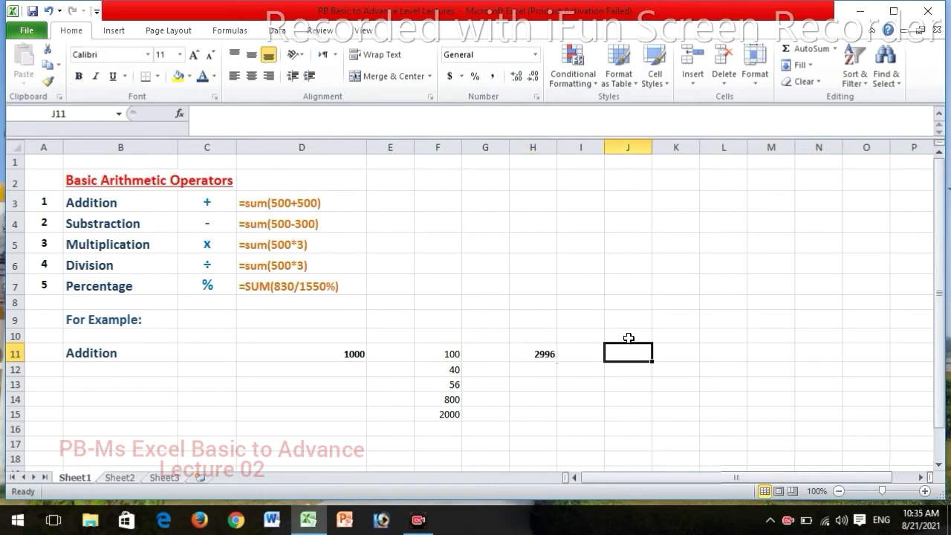
Start a SUM formula in cell J11 that adds the individual cells F11 and F12 with plus signs
{"action": "type", "text": "="}
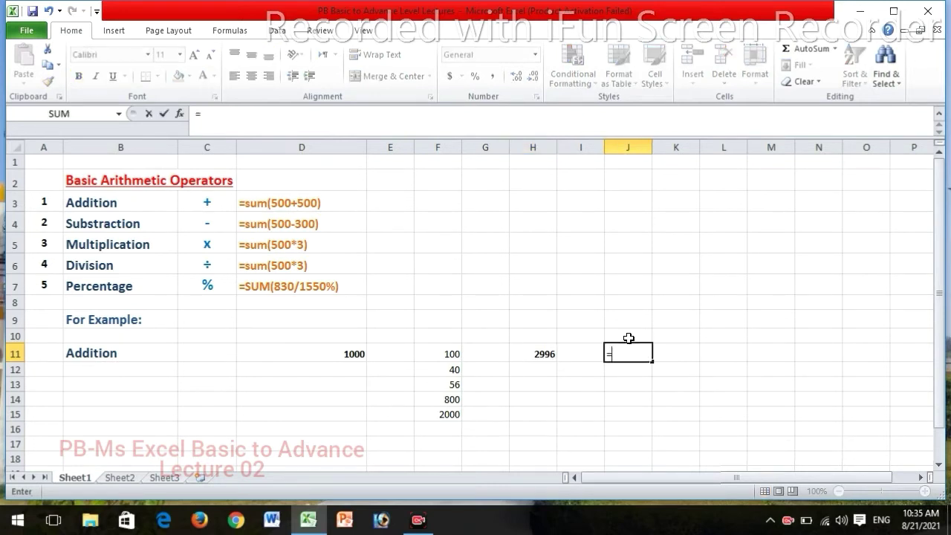
{"action": "type", "text": "sum("}
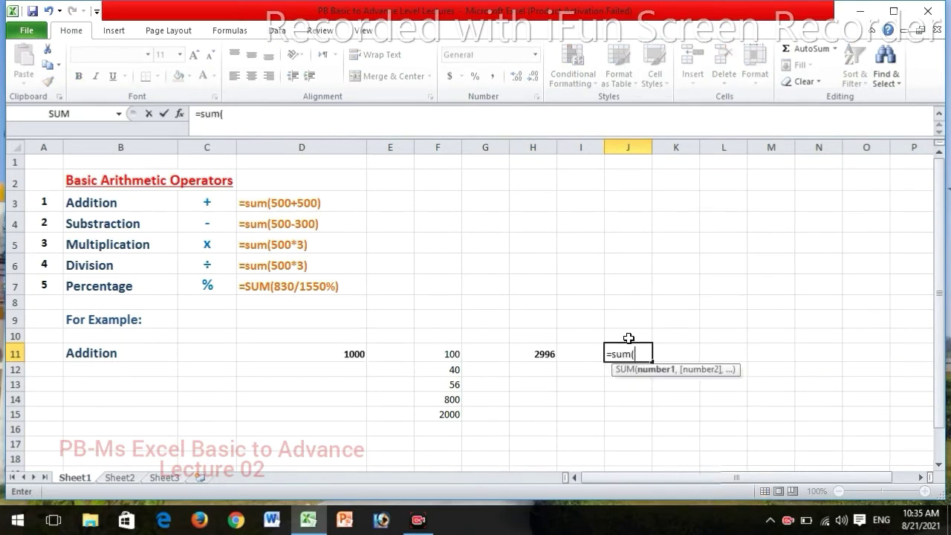
{"action": "key", "text": "Left"}
{"action": "key", "text": "Left"}
{"action": "key", "text": "Left"}
{"action": "key", "text": "Left"}
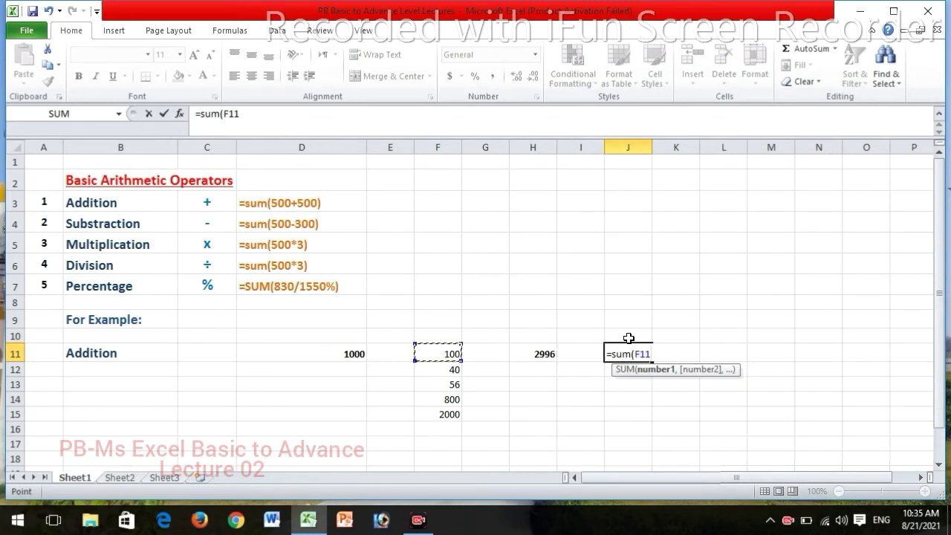
{"action": "type", "text": "+"}
{"action": "key", "text": "Down"}
{"action": "key", "text": "Down"}
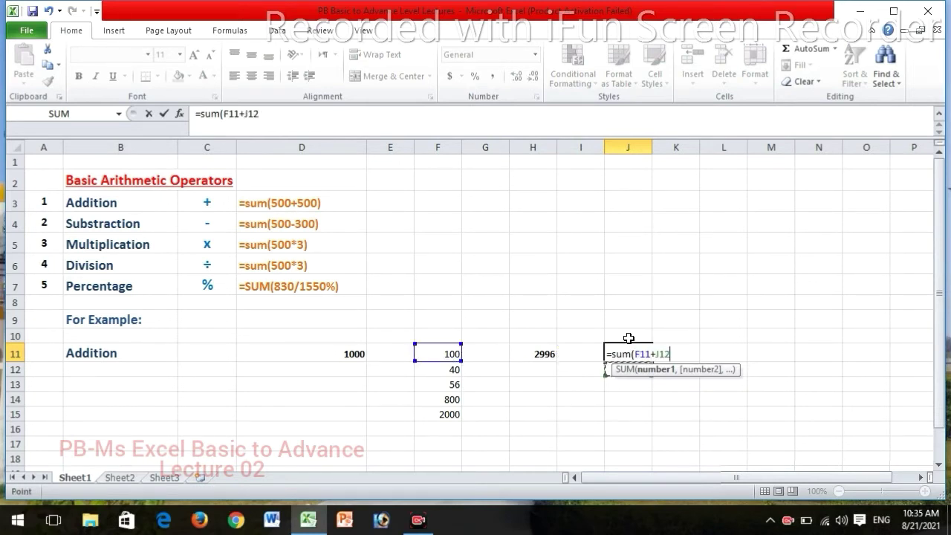
{"action": "key", "text": "Up"}
{"action": "key", "text": "Left"}
{"action": "key", "text": "Left"}
{"action": "key", "text": "Left"}
{"action": "key", "text": "Left"}
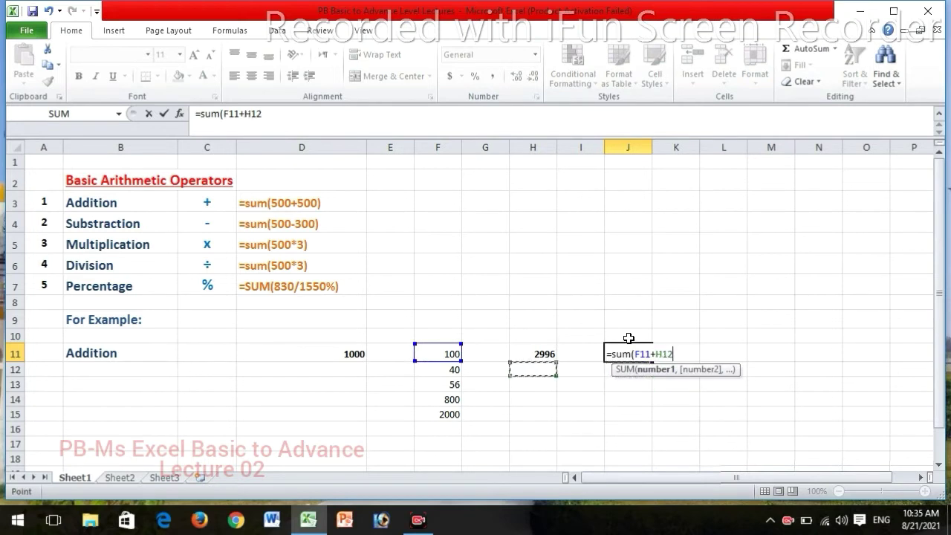
Extend the SUM formula in J11 with the cell references F13 and F14, joined by plus signs
{"action": "type", "text": "+"}
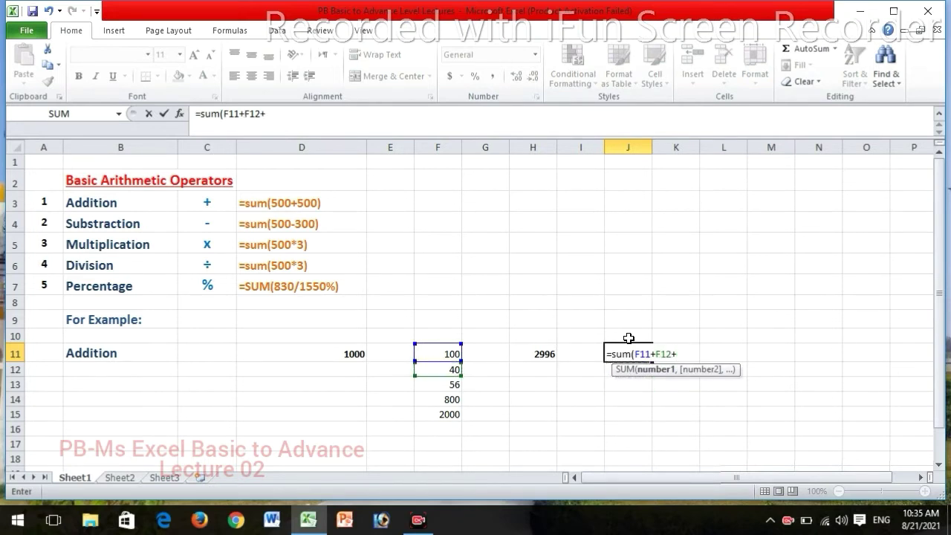
{"action": "key", "text": "Down"}
{"action": "key", "text": "Down"}
{"action": "key", "text": "Left"}
{"action": "key", "text": "Left"}
{"action": "key", "text": "Left"}
{"action": "key", "text": "Left"}
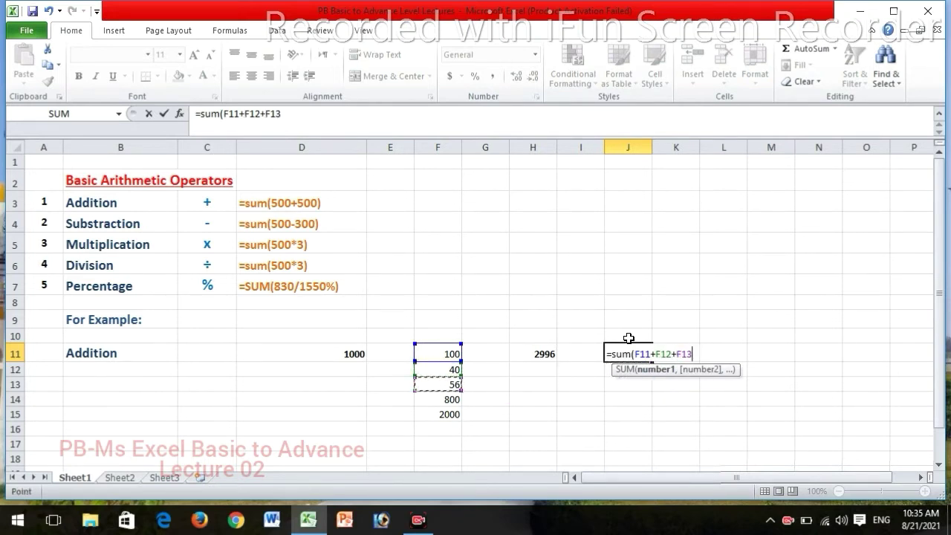
{"action": "type", "text": "+"}
{"action": "key", "text": "Down"}
{"action": "key", "text": "Down"}
{"action": "key", "text": "Down"}
{"action": "key", "text": "Down"}
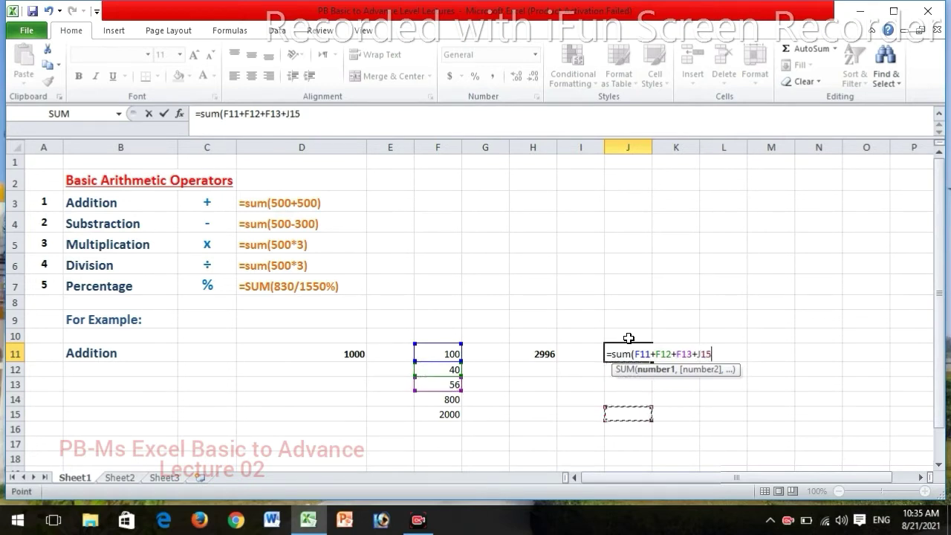
{"action": "key", "text": "Left"}
{"action": "key", "text": "Left"}
{"action": "key", "text": "Left"}
{"action": "key", "text": "Left"}
{"action": "key", "text": "Up"}
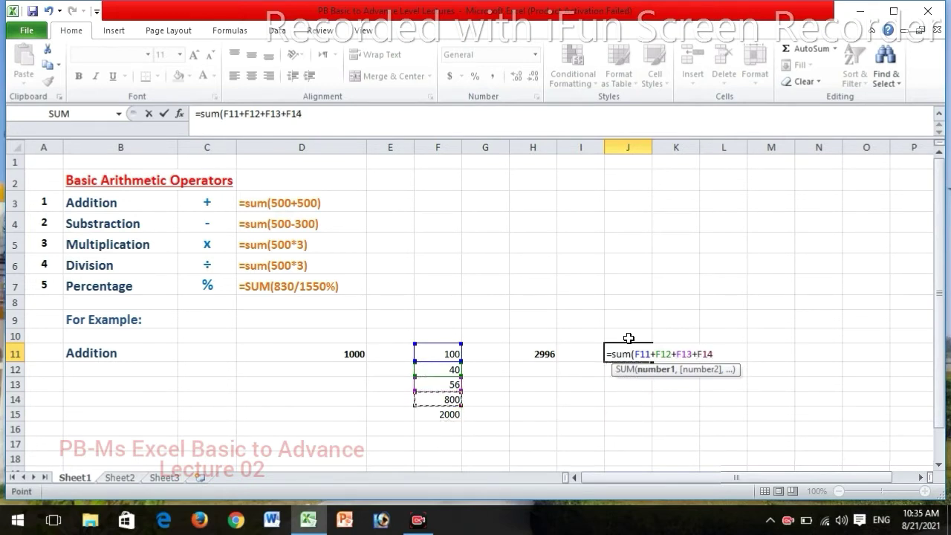
Add F15 to the formula in J11 and try to enter it as =sum(F11+F12+F13+F14+F15+)
{"action": "type", "text": "+"}
{"action": "key", "text": "Down"}
{"action": "key", "text": "Down"}
{"action": "key", "text": "Down"}
{"action": "key", "text": "Down"}
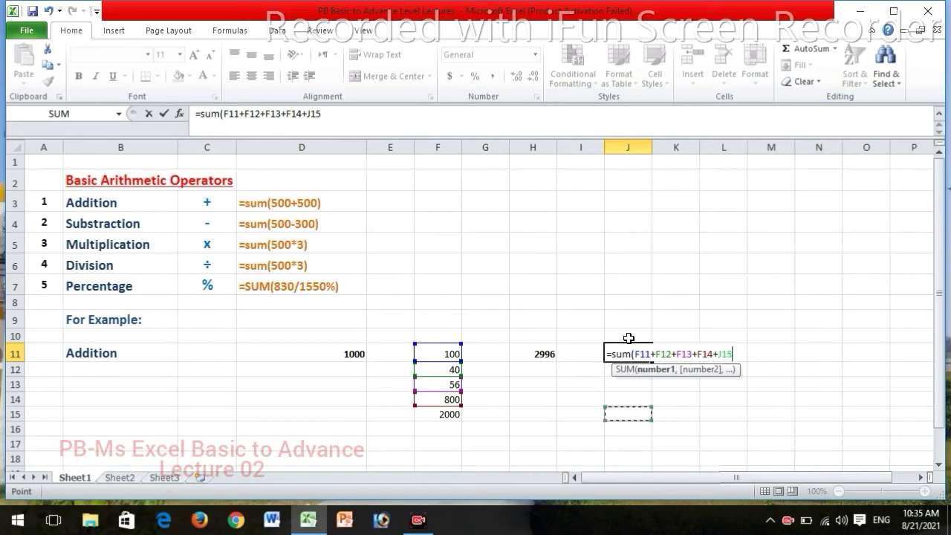
{"action": "key", "text": "Left"}
{"action": "key", "text": "Left"}
{"action": "key", "text": "Left"}
{"action": "key", "text": "Left"}
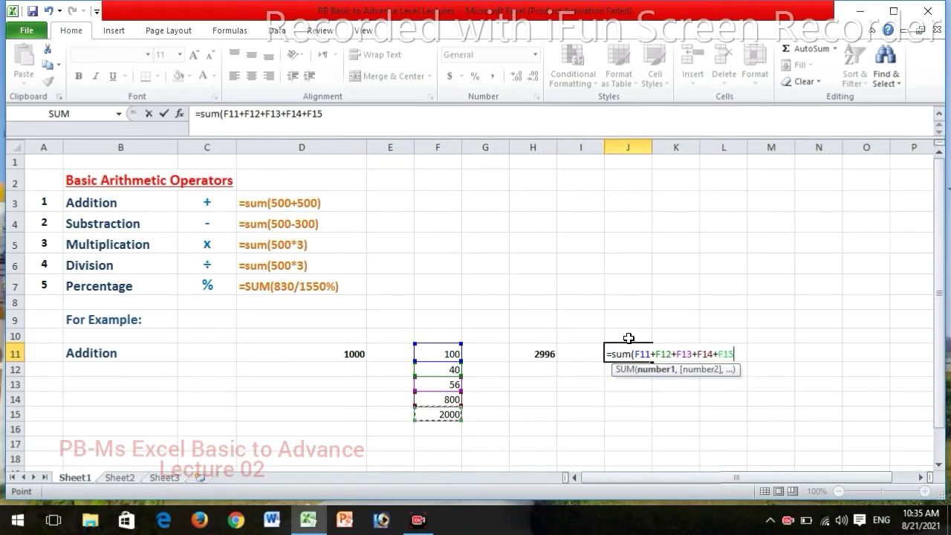
{"action": "type", "text": "+)"}
{"action": "key", "text": "Return"}
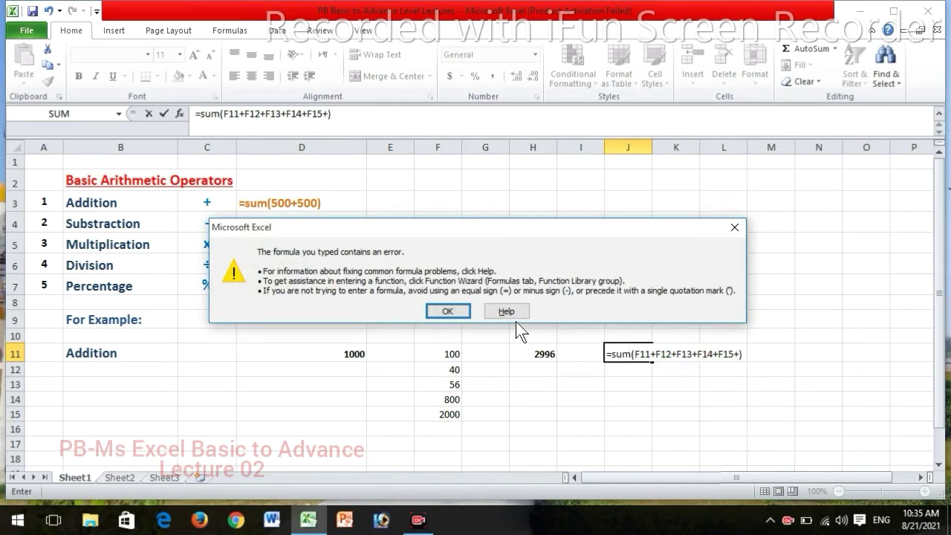
{"action": "left_click", "coordinate": [459, 311]}
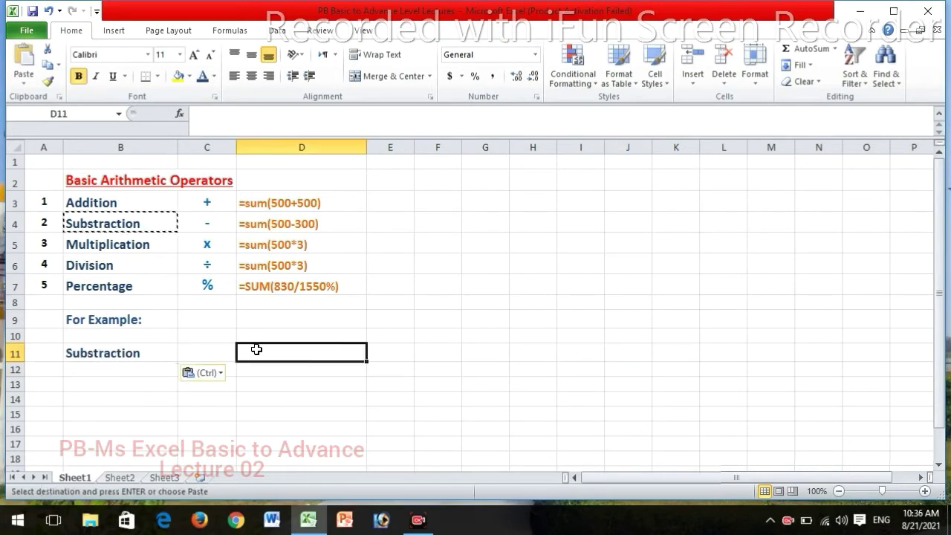
Enter the formula =sum(500-300) in cell D11 for the Substraction example
{"action": "type", "text": "=s"}
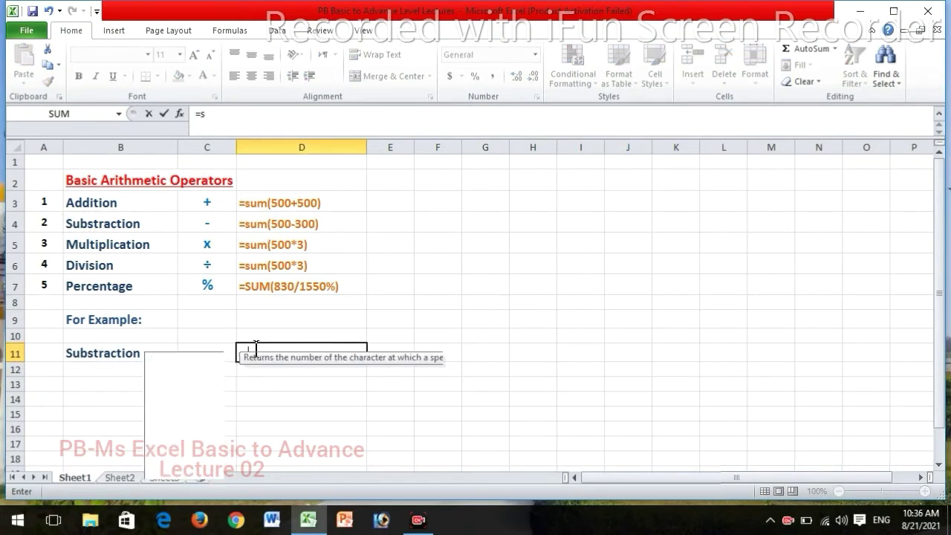
{"action": "type", "text": "um("}
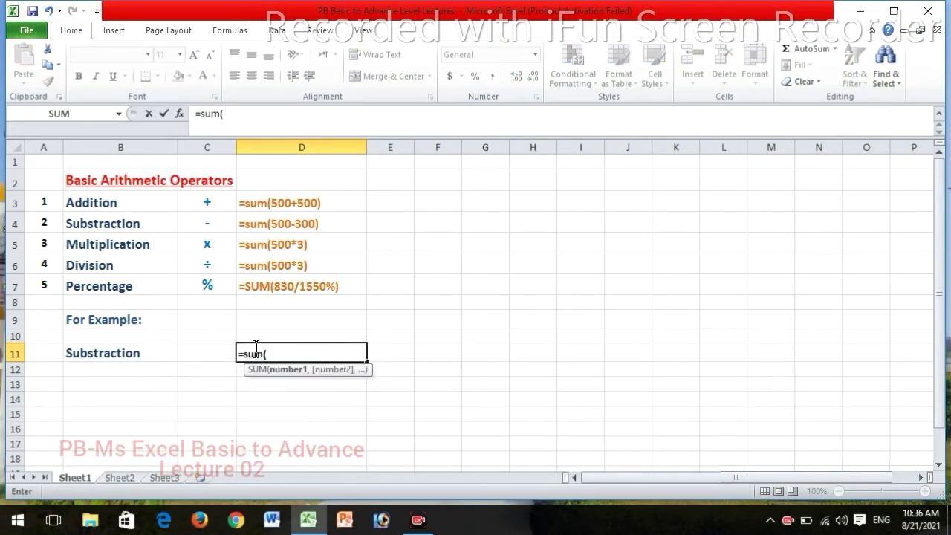
{"action": "type", "text": "500-300)"}
{"action": "key", "text": "Return"}
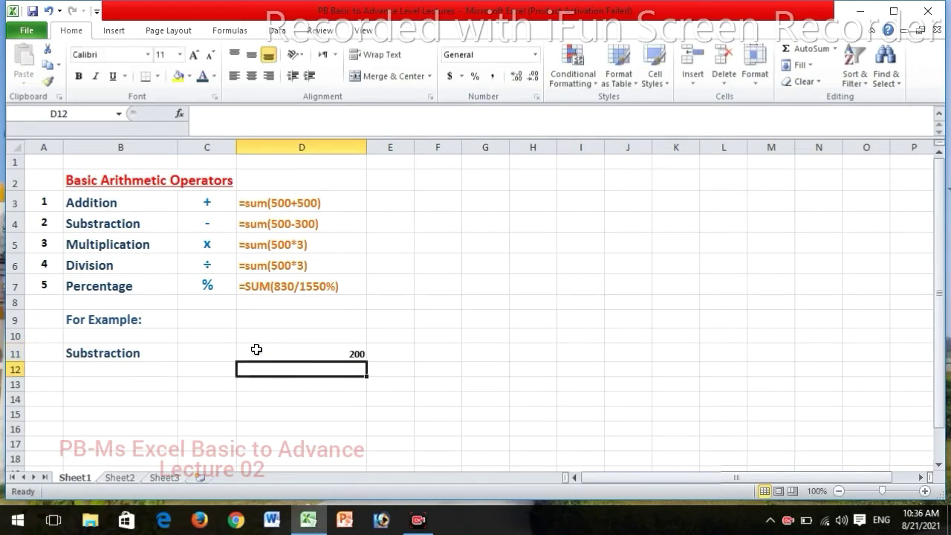
{"action": "left_click", "coordinate": [256, 349]}
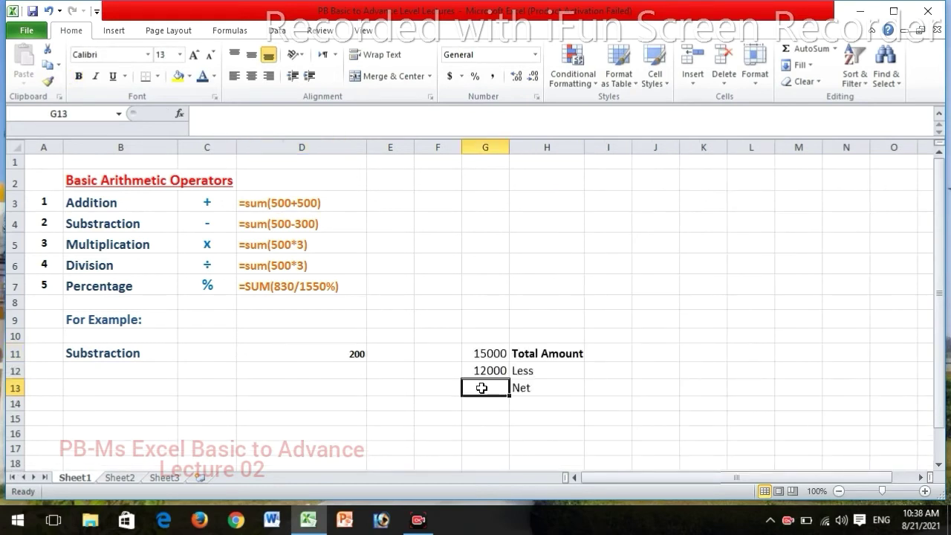
Calculate the Net amount in cell G13 with =sum(G11-G12) and make that cell bold
{"action": "type", "text": "=sum"}
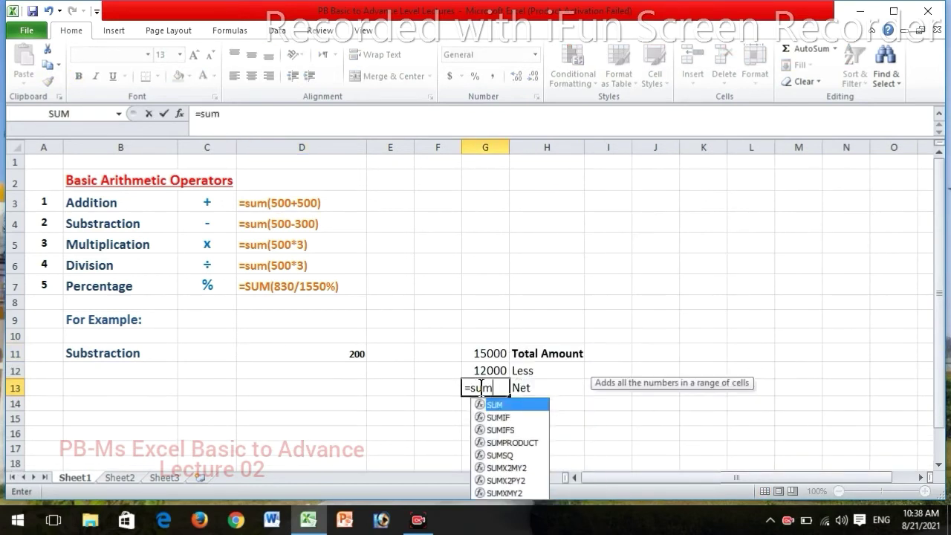
{"action": "type", "text": "("}
{"action": "key", "text": "Up"}
{"action": "key", "text": "Up"}
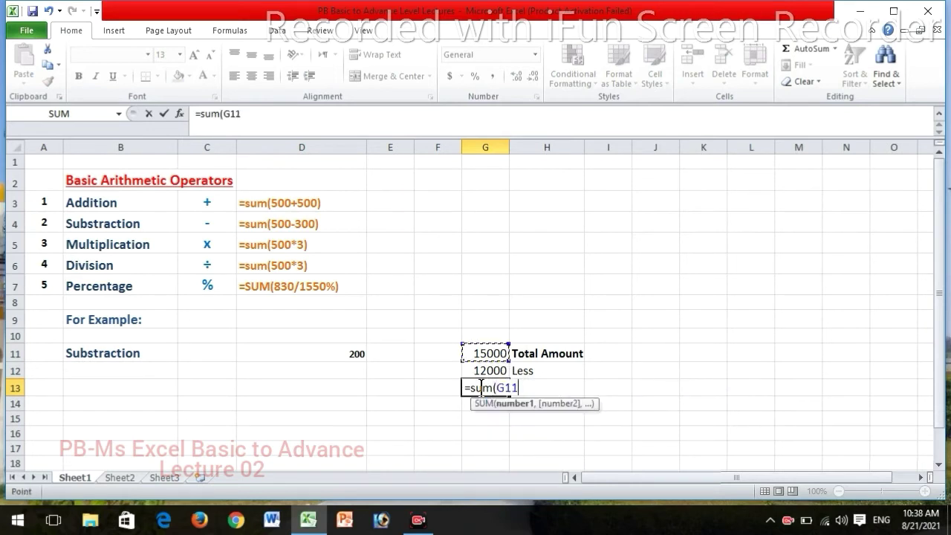
{"action": "type", "text": "-"}
{"action": "key", "text": "Up"}
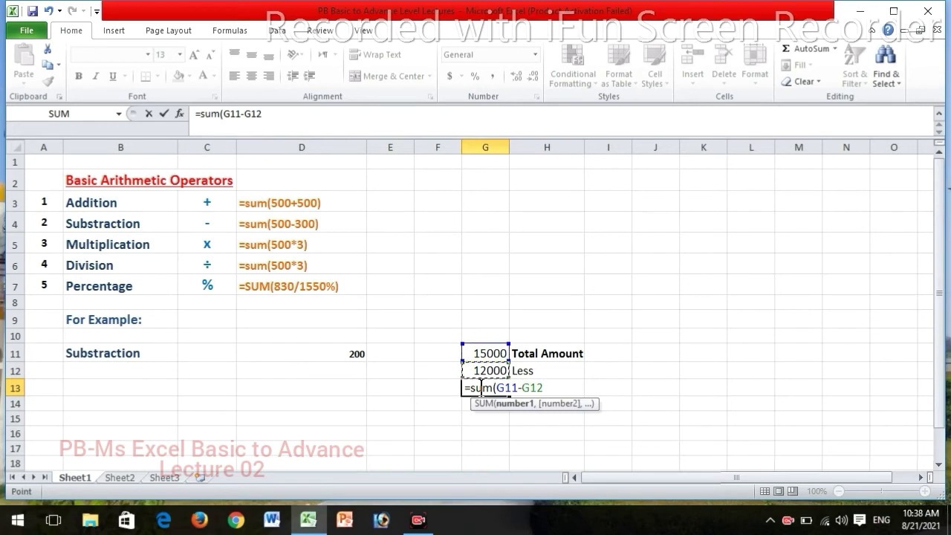
{"action": "type", "text": ")"}
{"action": "key", "text": "Return"}
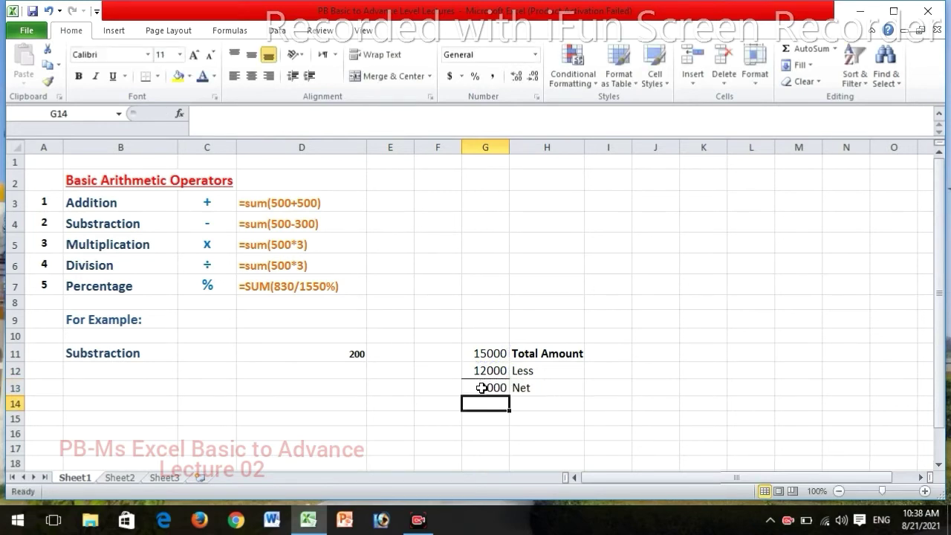
{"action": "left_click", "coordinate": [481, 387]}
{"action": "key", "text": "ctrl+b"}
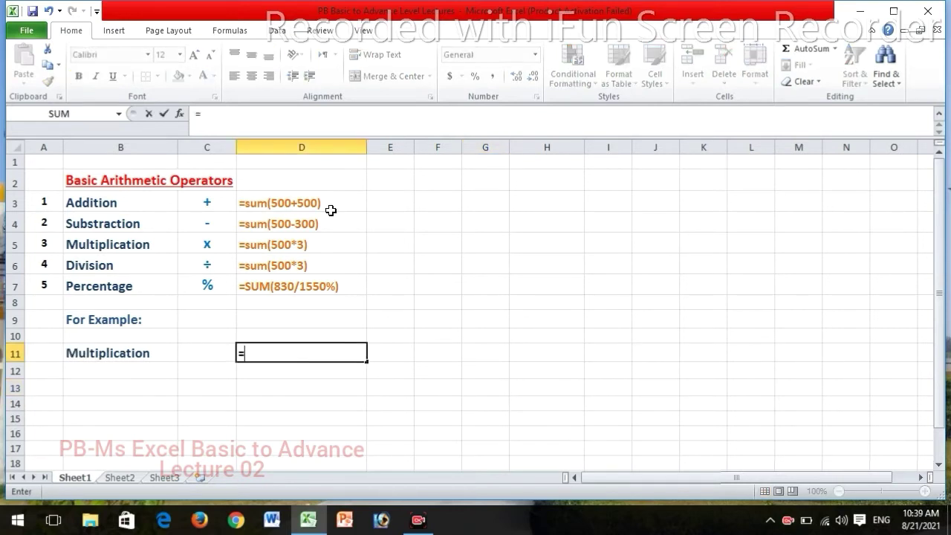
Enter the formula =sum(500*3) in cell D11 for the Multiplication example
{"action": "type", "text": "sum("}
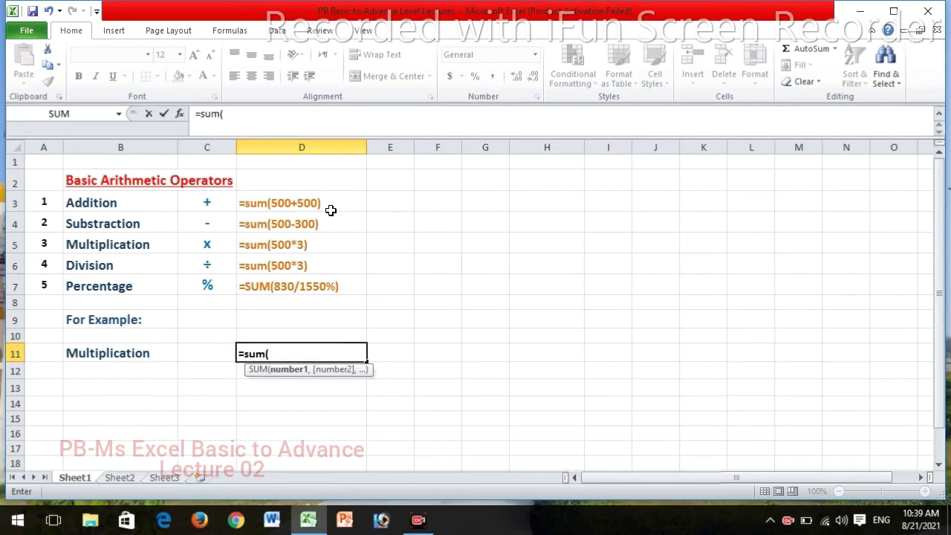
{"action": "type", "text": "500*3)"}
{"action": "key", "text": "Return"}
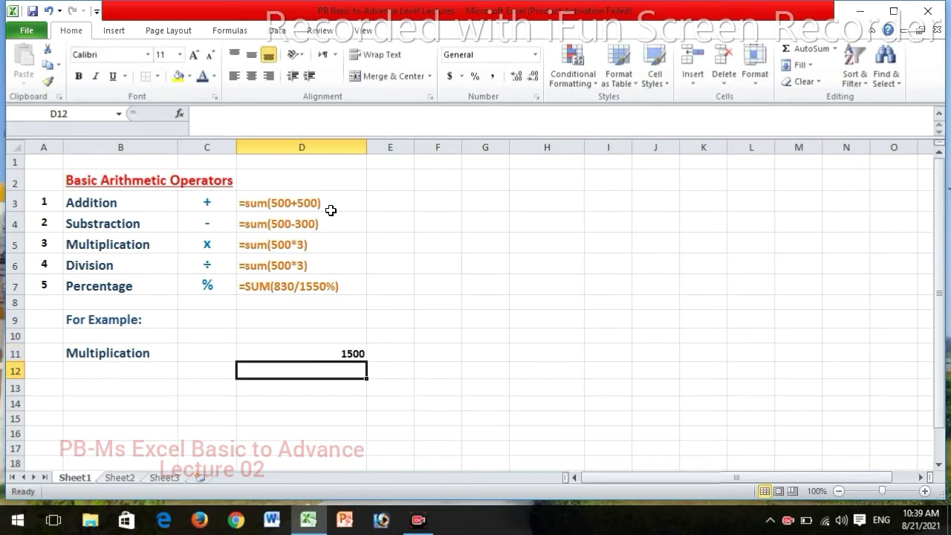
{"action": "key", "text": "Up"}
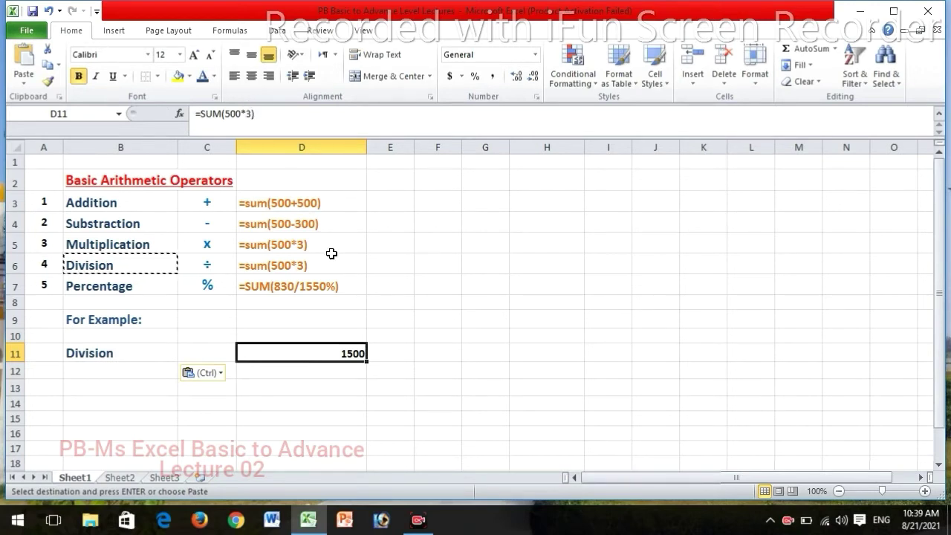
Enter the formula =sum(500/3) in cell D11 for the Division example
{"action": "type", "text": "=sum("}
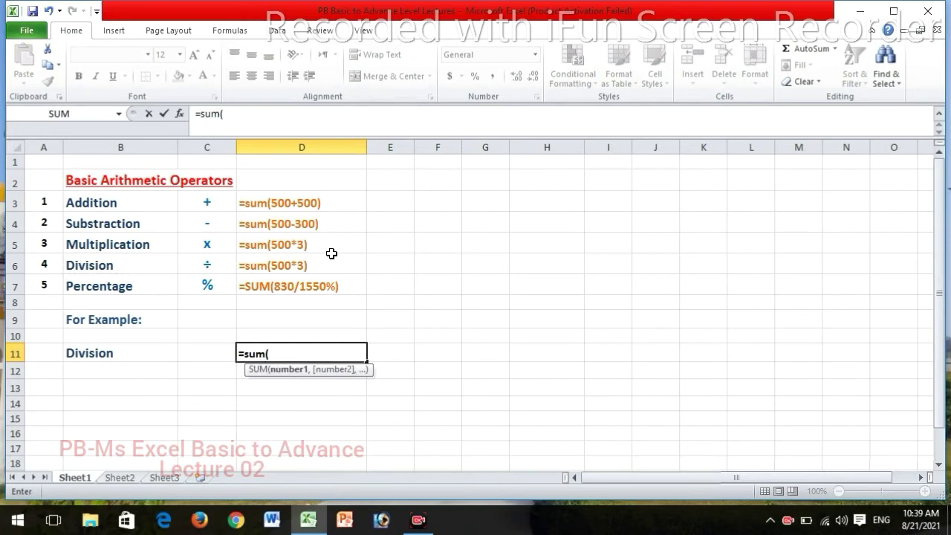
{"action": "type", "text": "500"}
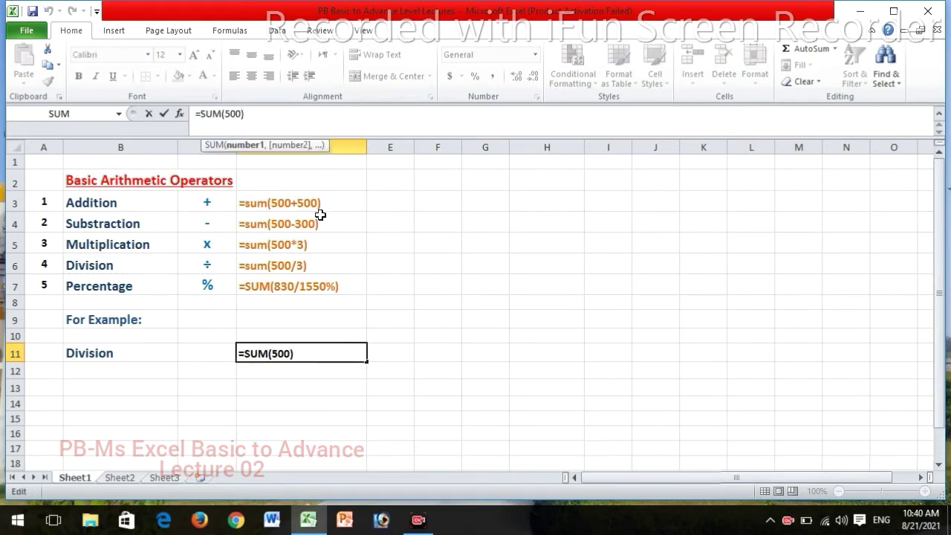
{"action": "type", "text": "/3"}
{"action": "key", "text": "Right"}
{"action": "key", "text": "Return"}
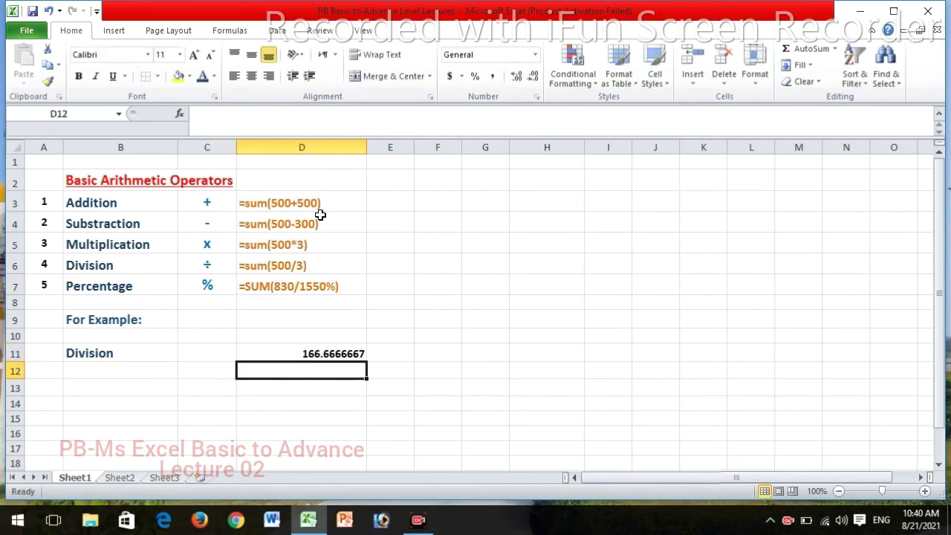
Enter the formula =SUM(830/1550%) in cell D11 for the Percentage example
{"action": "key", "text": "Up"}
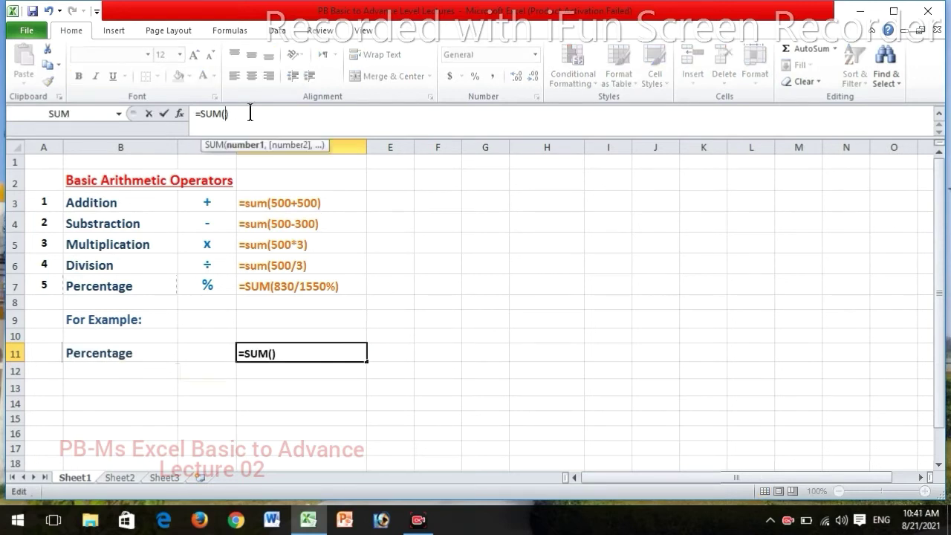
{"action": "type", "text": "830/1550"}
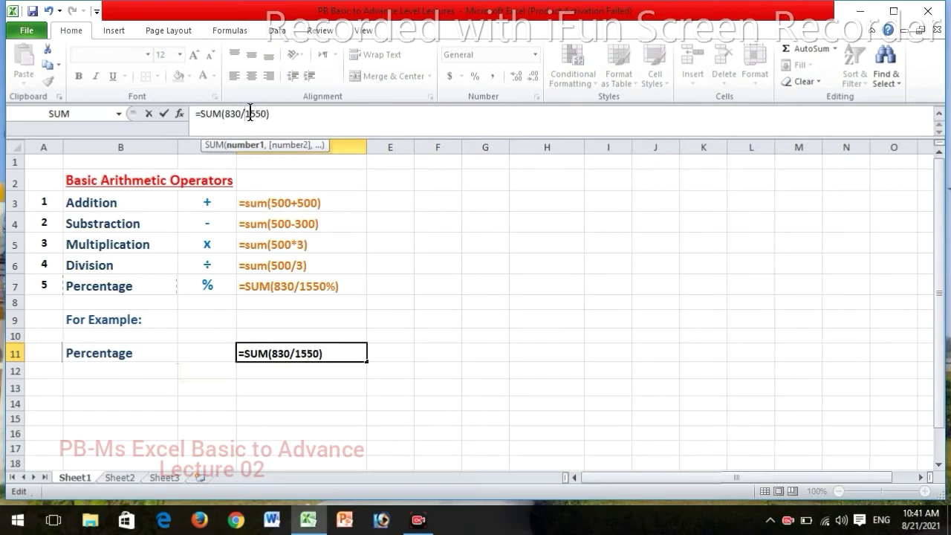
{"action": "type", "text": "%"}
{"action": "key", "text": "Return"}
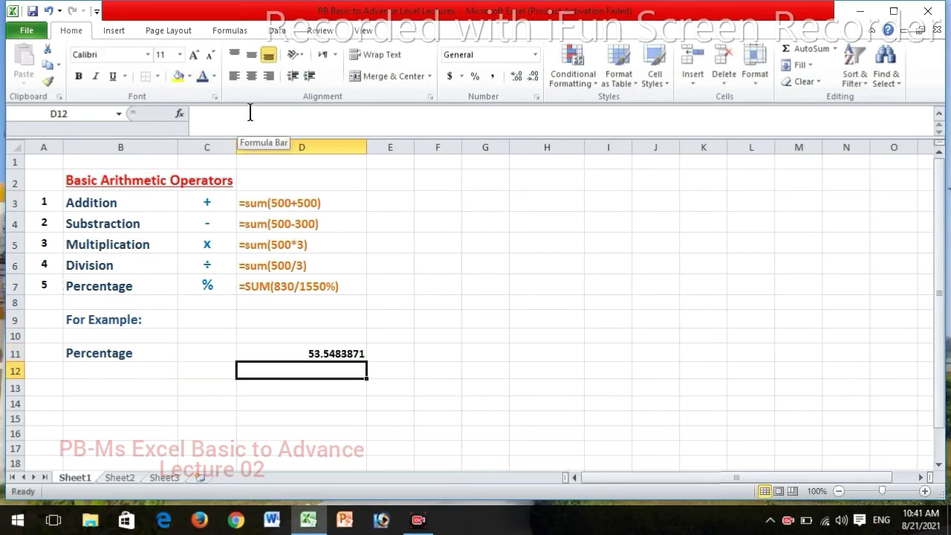
Decrease the number of decimal places shown in cell D11 by seven
{"action": "key", "text": "Up"}
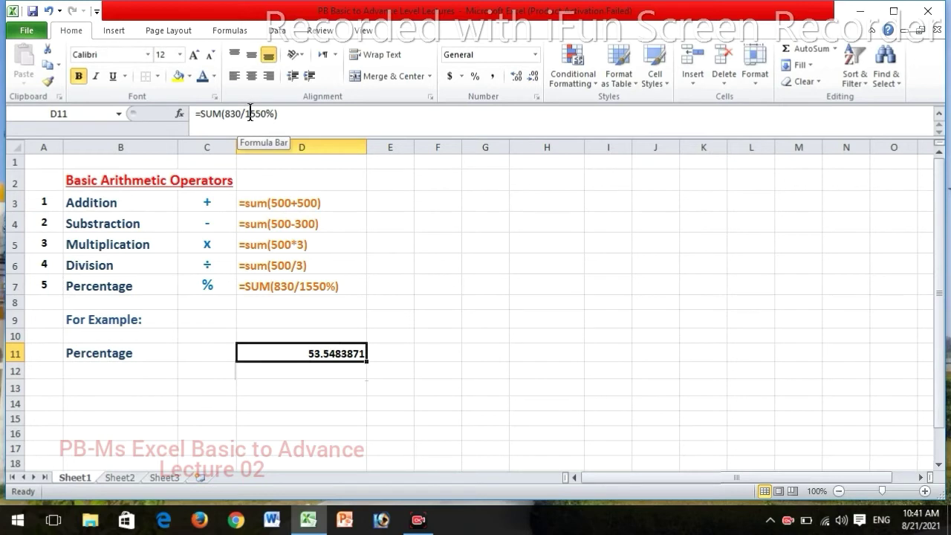
{"action": "left_click", "coordinate": [533, 77]}
{"action": "left_click", "coordinate": [532, 76]}
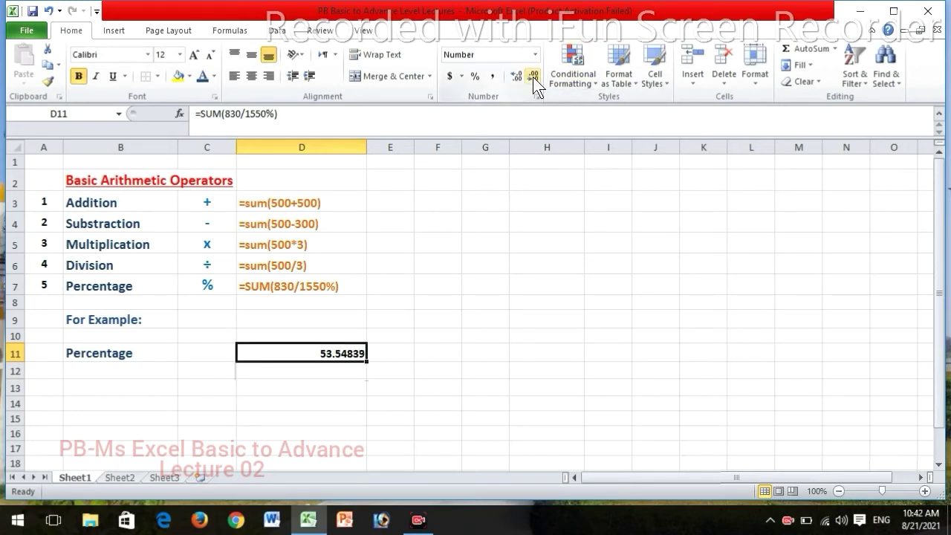
{"action": "left_click", "coordinate": [533, 77]}
{"action": "left_click", "coordinate": [533, 76]}
{"action": "left_click", "coordinate": [533, 77]}
{"action": "left_click", "coordinate": [532, 76]}
{"action": "left_click", "coordinate": [533, 77]}
Increase the number of decimal places shown in cell D11 by seven
{"action": "left_click", "coordinate": [519, 76]}
{"action": "left_click", "coordinate": [519, 76]}
{"action": "left_click", "coordinate": [520, 76]}
{"action": "left_click", "coordinate": [519, 76]}
{"action": "left_click", "coordinate": [519, 75]}
{"action": "left_click", "coordinate": [519, 76]}
{"action": "left_click", "coordinate": [520, 76]}
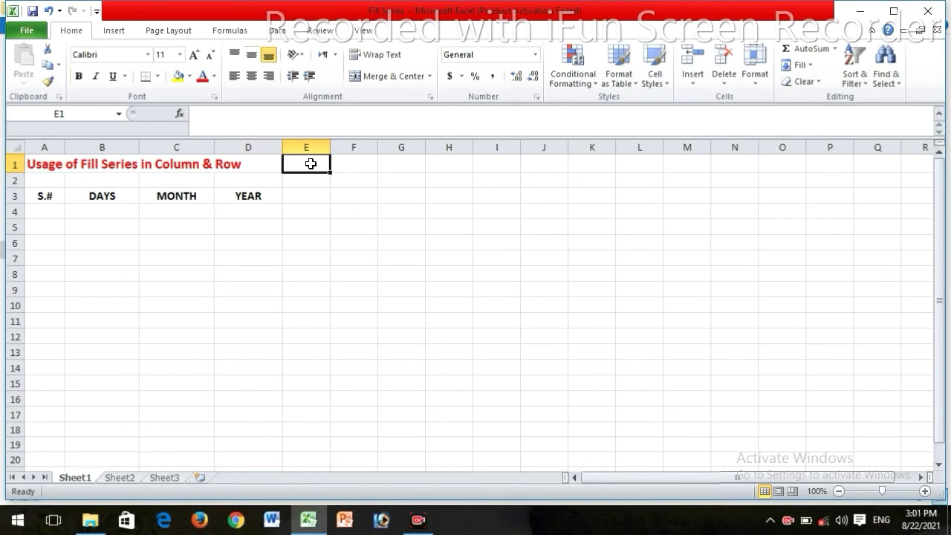
Go through the column headings in row 3 of the Fill Series sheet, from S.# to YEAR
{"action": "key", "text": "Down"}
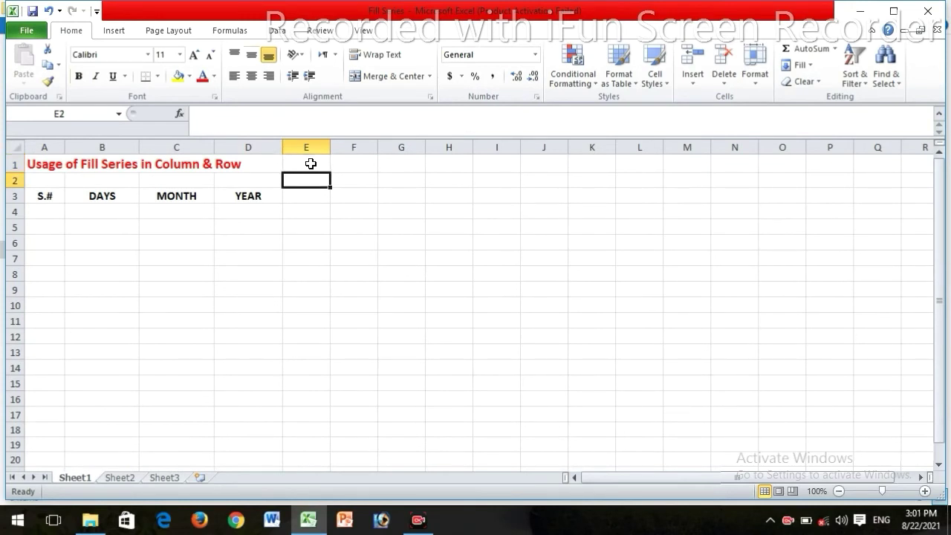
{"action": "key", "text": "Down"}
{"action": "key", "text": "Left"}
{"action": "key", "text": "Left"}
{"action": "key", "text": "Left"}
{"action": "key", "text": "Left"}
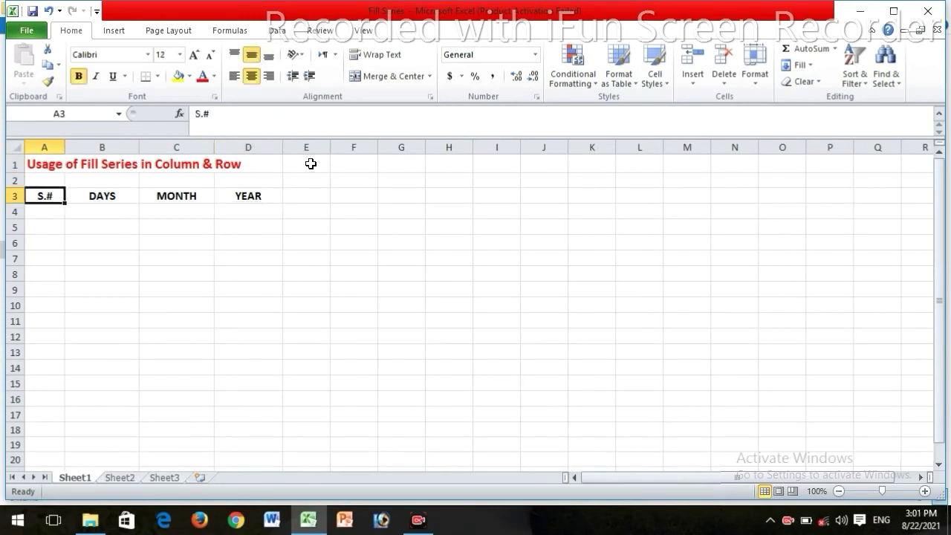
{"action": "key", "text": "Right"}
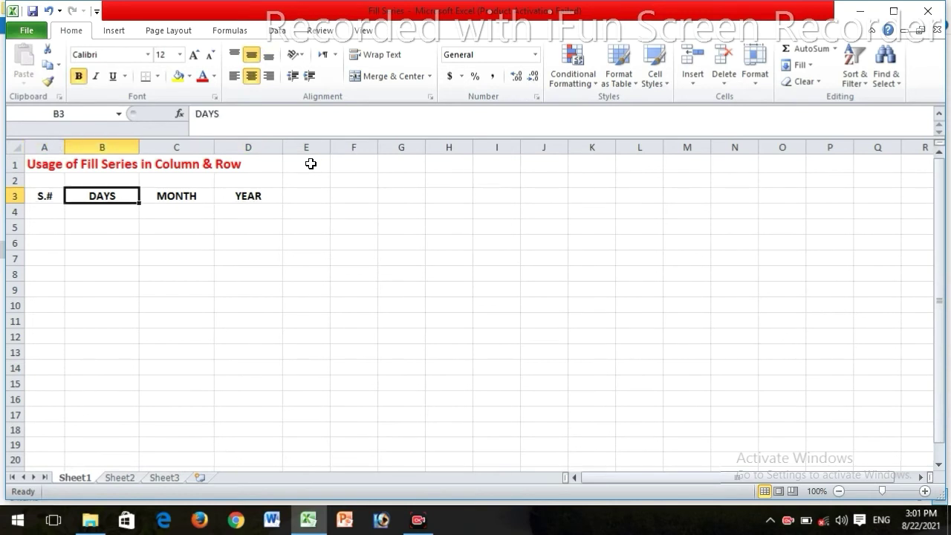
{"action": "key", "text": "Right"}
{"action": "key", "text": "Right"}
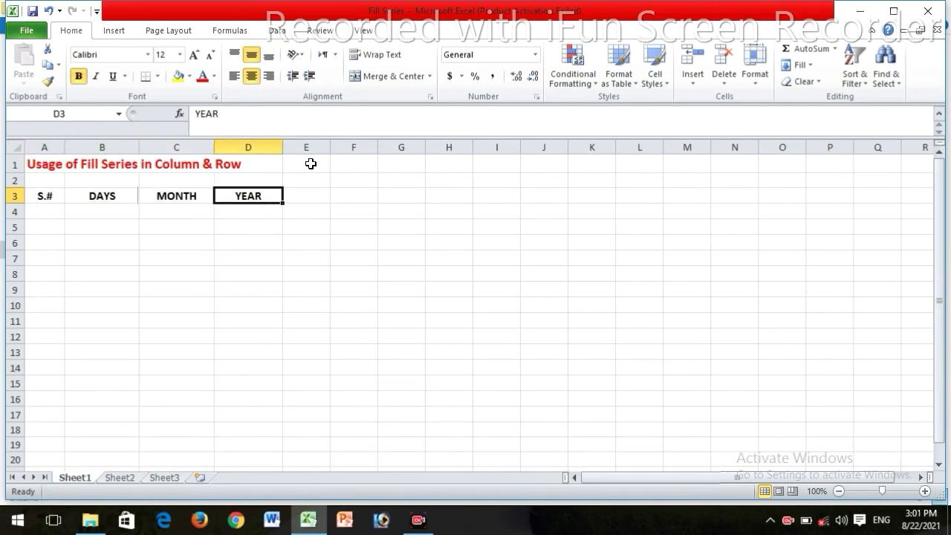
Enter the serial numbers 1 and 2 in cells A4 and A5 under the S.# heading
{"action": "key", "text": "Left"}
{"action": "key", "text": "Left"}
{"action": "key", "text": "Left"}
{"action": "key", "text": "Down"}
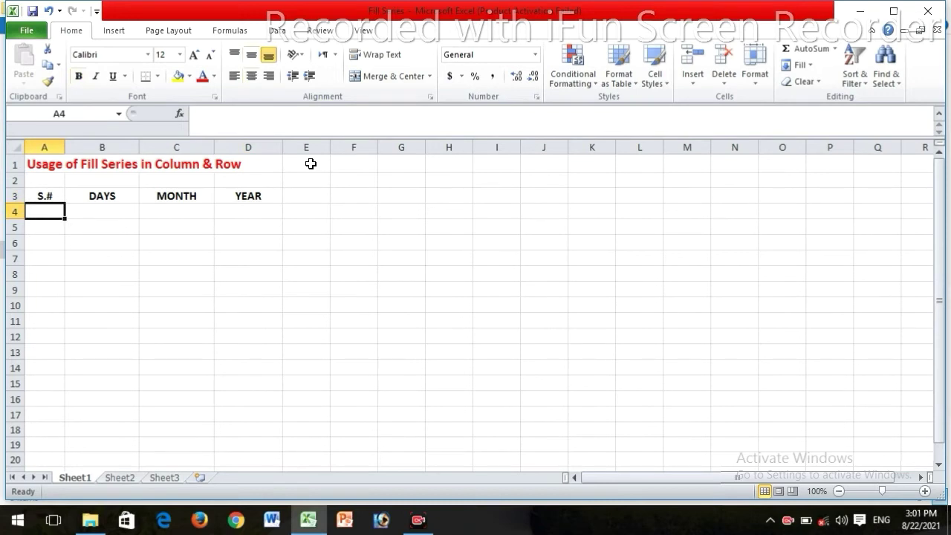
{"action": "type", "text": "1"}
{"action": "key", "text": "Return"}
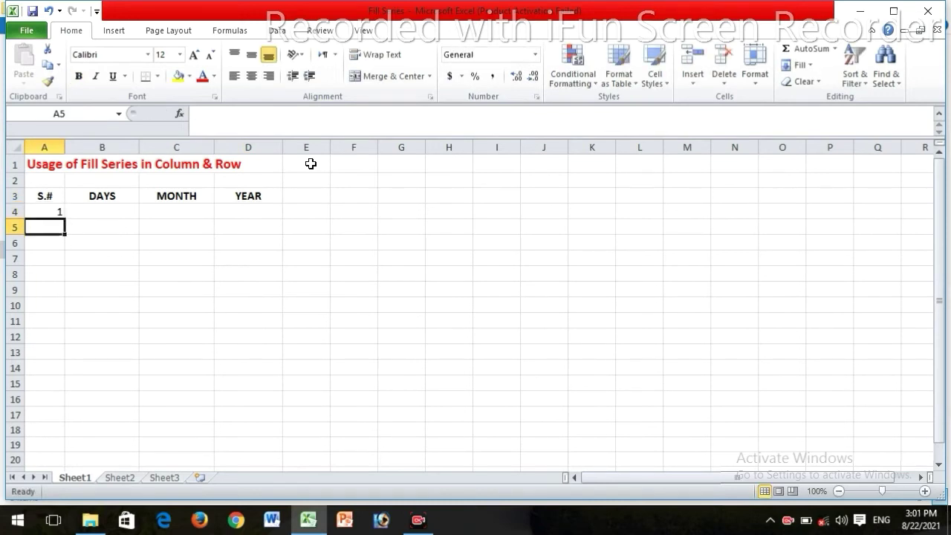
{"action": "type", "text": "2"}
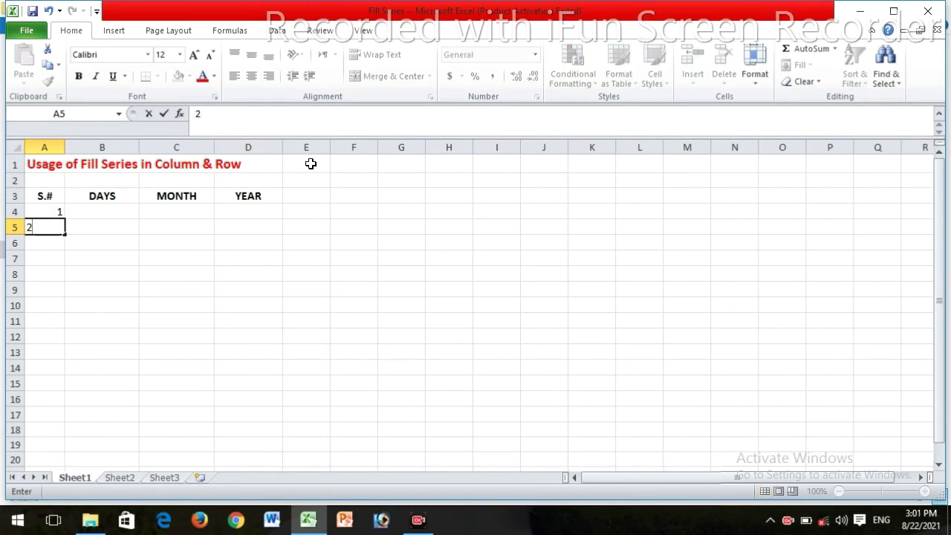
{"action": "key", "text": "Return"}
Enter the serial numbers 3 through 10 one by one in cells A6 to A13
{"action": "type", "text": "3"}
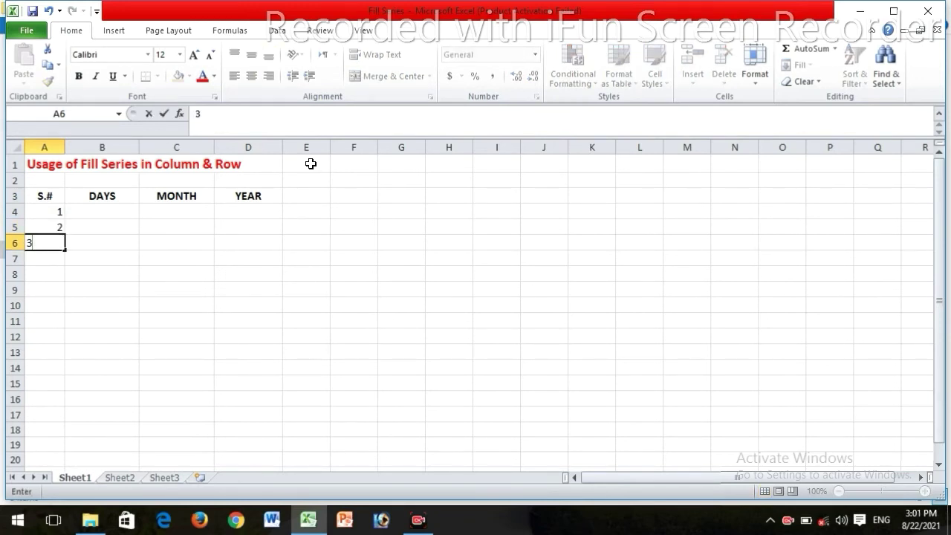
{"action": "key", "text": "Return"}
{"action": "type", "text": "4"}
{"action": "key", "text": "Return"}
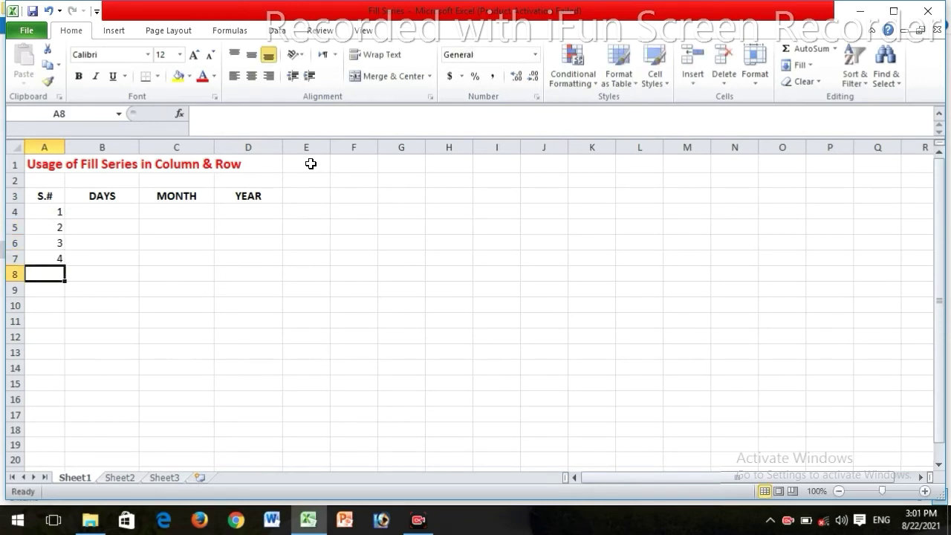
{"action": "type", "text": "5"}
{"action": "key", "text": "Return"}
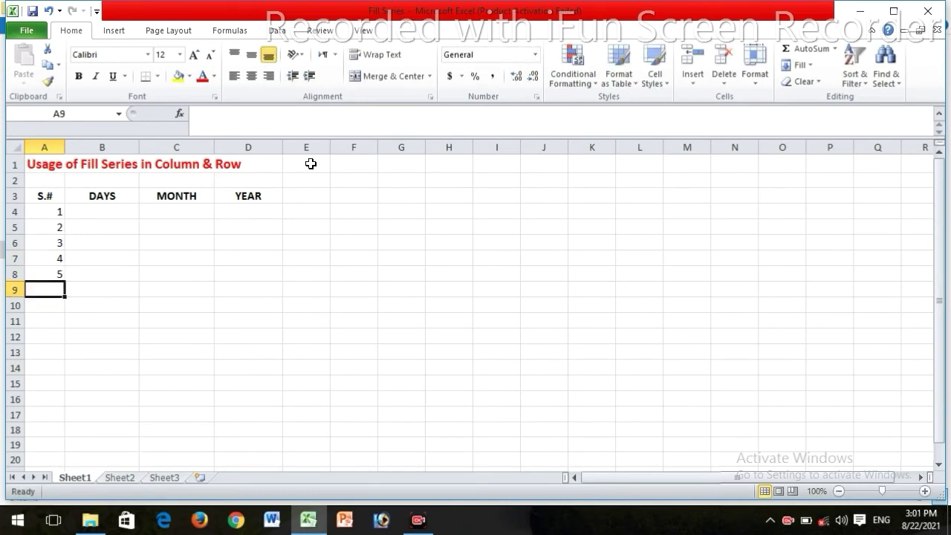
{"action": "type", "text": "6"}
{"action": "key", "text": "Return"}
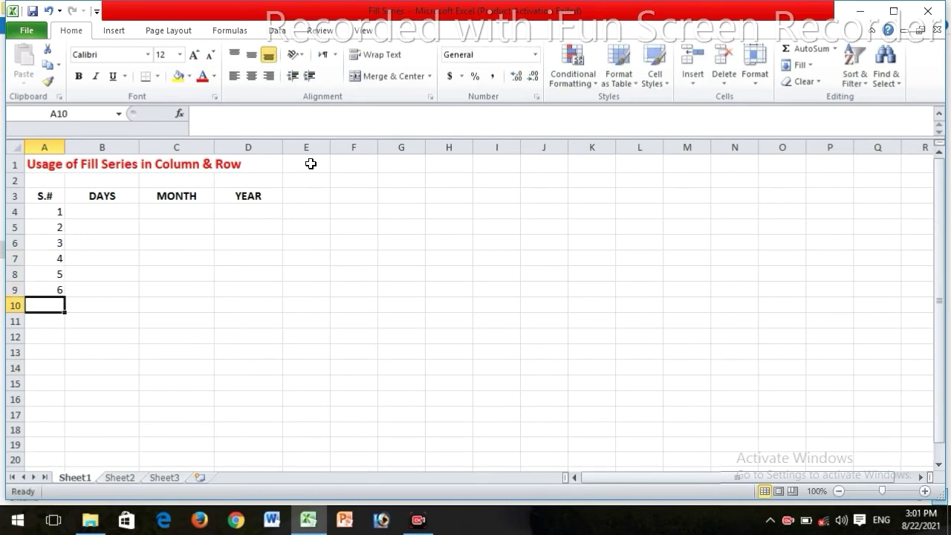
{"action": "type", "text": "7"}
{"action": "key", "text": "Return"}
{"action": "type", "text": "8"}
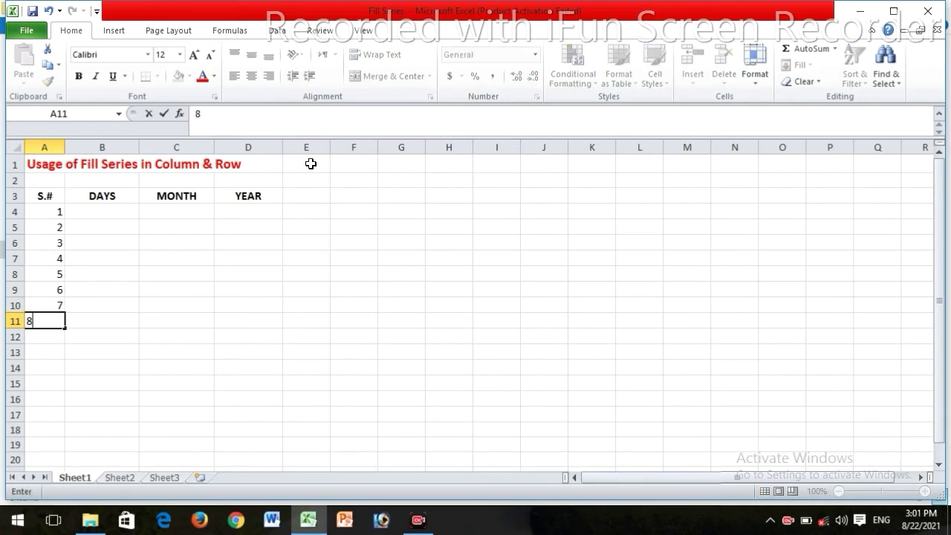
{"action": "key", "text": "Return"}
{"action": "type", "text": "9"}
{"action": "key", "text": "Return"}
{"action": "type", "text": "10"}
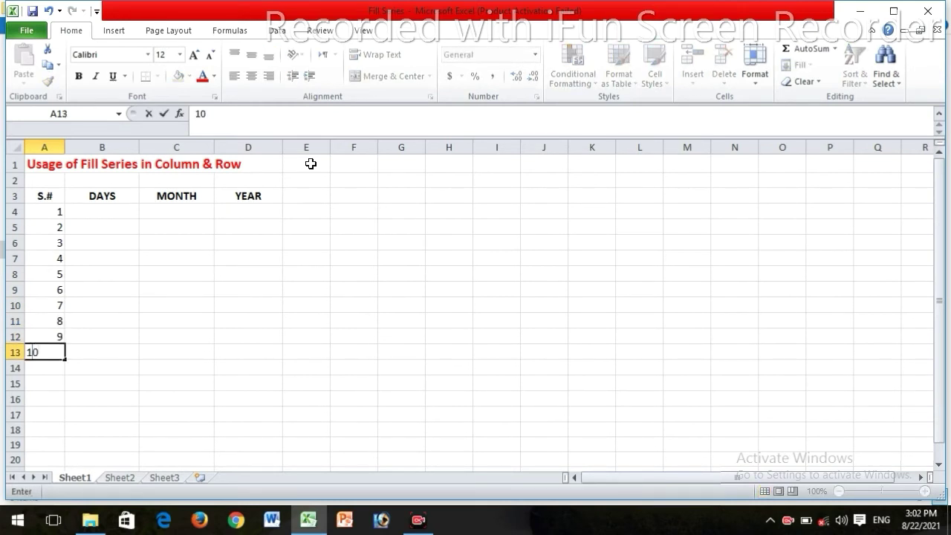
{"action": "key", "text": "Tab"}
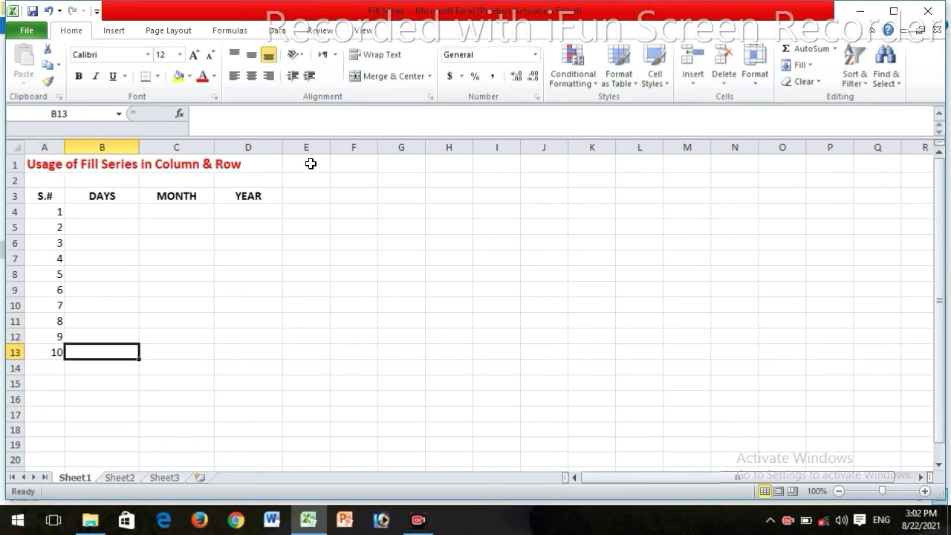
Clear the serial numbers 3 to 10 from cells A6:A13, keeping only 1 and 2
{"action": "key", "text": "Left"}
{"action": "key", "text": "Up"}
{"action": "key", "text": "Up"}
{"action": "key", "text": "Up"}
{"action": "key", "text": "Up"}
{"action": "key", "text": "Up"}
{"action": "key", "text": "Up"}
{"action": "key", "text": "Up"}
{"action": "key", "text": "Up"}
{"action": "key", "text": "Up"}
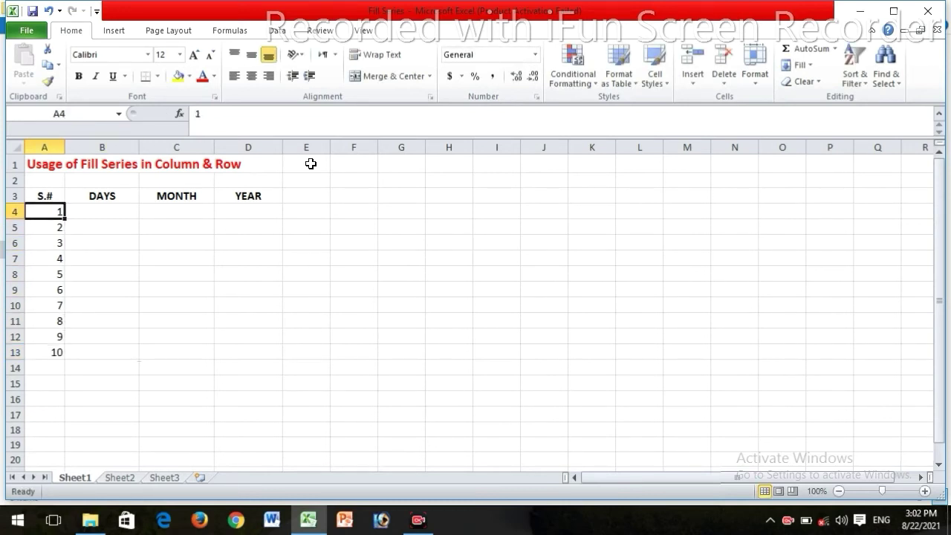
{"action": "key", "text": "shift+Down"}
{"action": "key", "text": "Down"}
{"action": "key", "text": "Down"}
{"action": "key", "text": "shift+Down"}
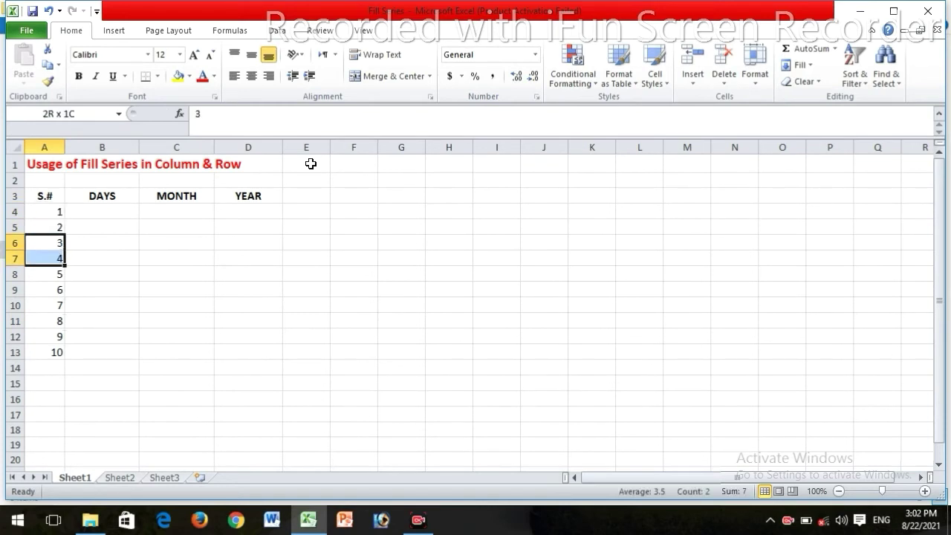
{"action": "key", "text": "shift+Down"}
{"action": "key", "text": "shift+Down"}
{"action": "key", "text": "shift+Down"}
{"action": "key", "text": "shift+Down"}
{"action": "key", "text": "shift+Down"}
{"action": "key", "text": "shift+Down"}
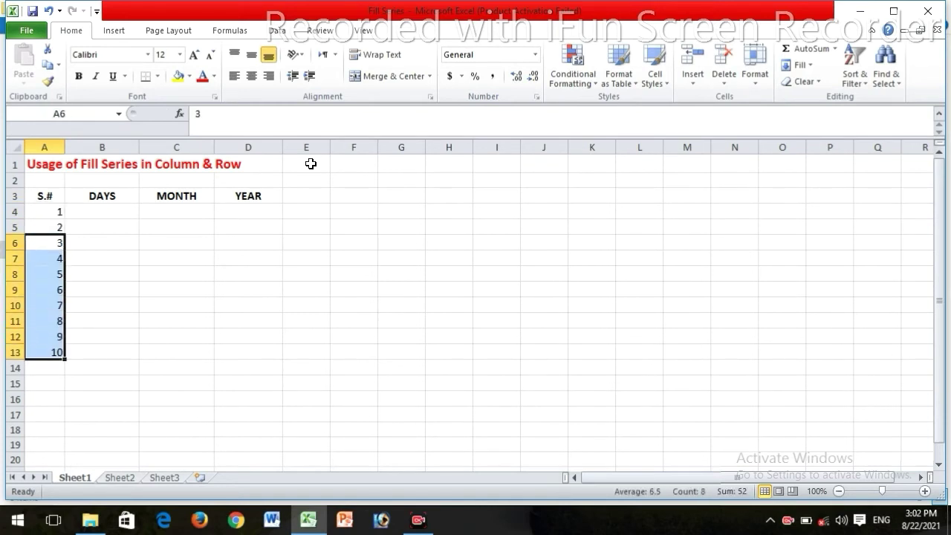
{"action": "key", "text": "Delete"}
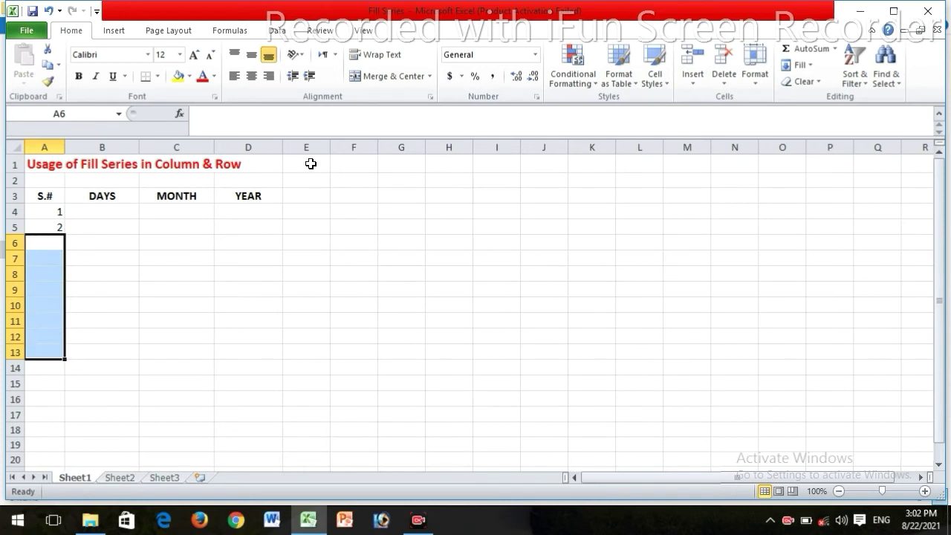
{"action": "left_click", "coordinate": [52, 213]}
{"action": "double_click", "coordinate": [52, 213]}
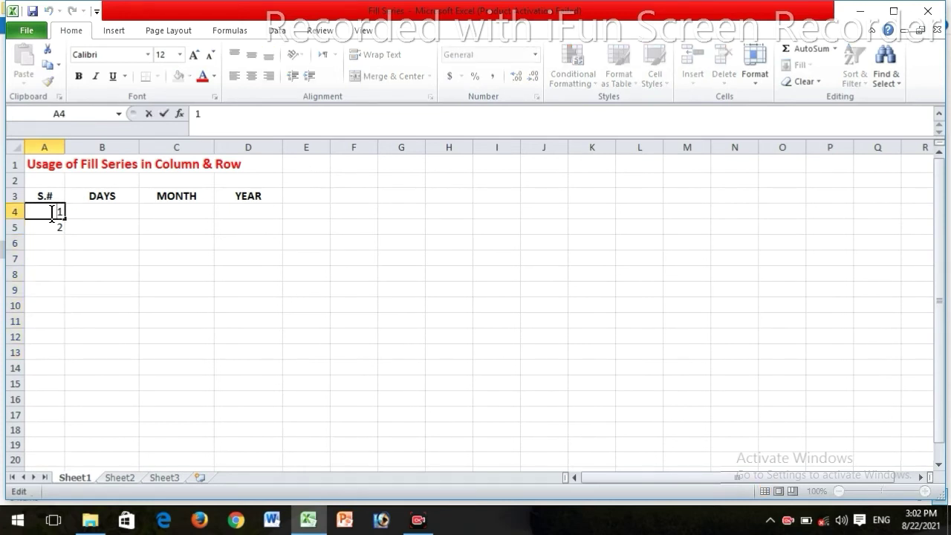
{"action": "key", "text": "Escape"}
{"action": "key", "text": "Down"}
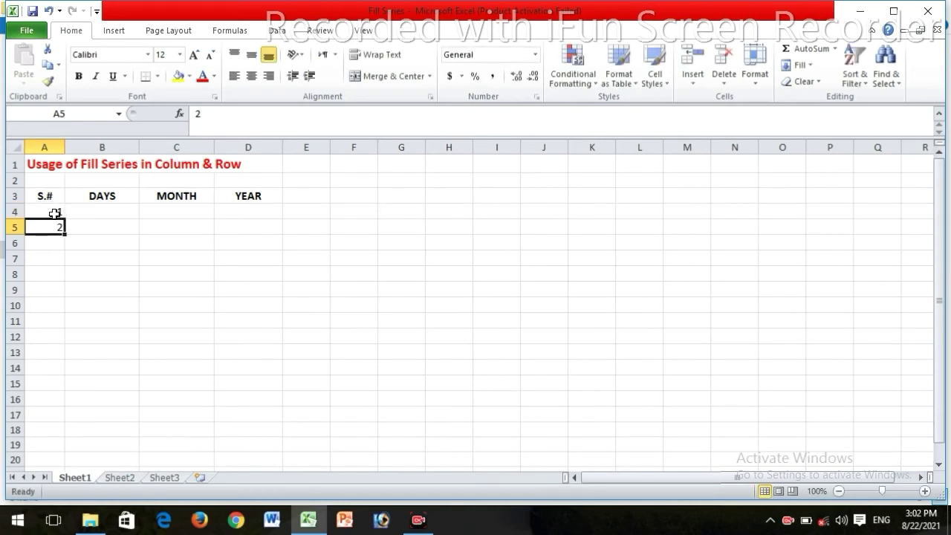
Extend the series in A4:A5 down to cell A15 with the fill handle, producing serial numbers 1 to 12
{"action": "left_click", "coordinate": [54, 213]}
{"action": "key", "text": "shift+Down"}
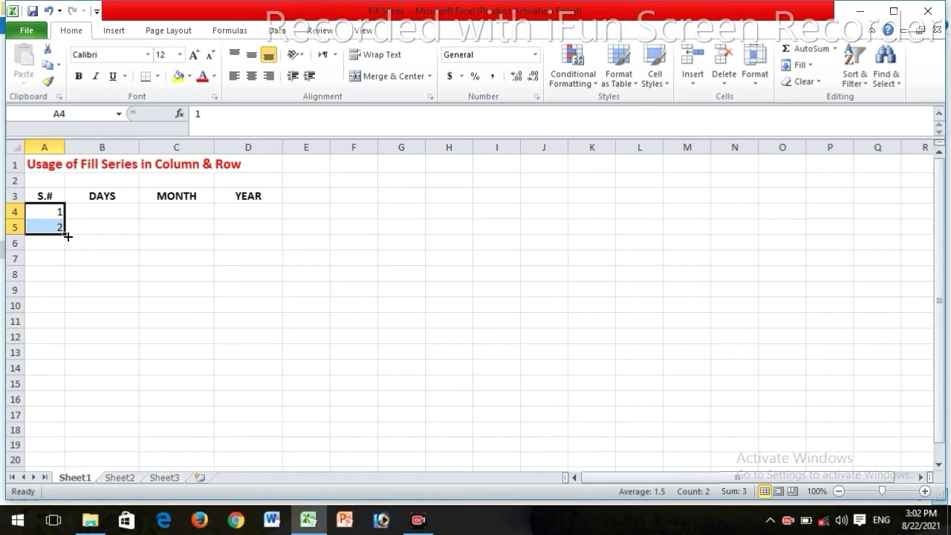
{"action": "left_click_drag", "start_coordinate": [67, 235], "coordinate": [75, 393]}
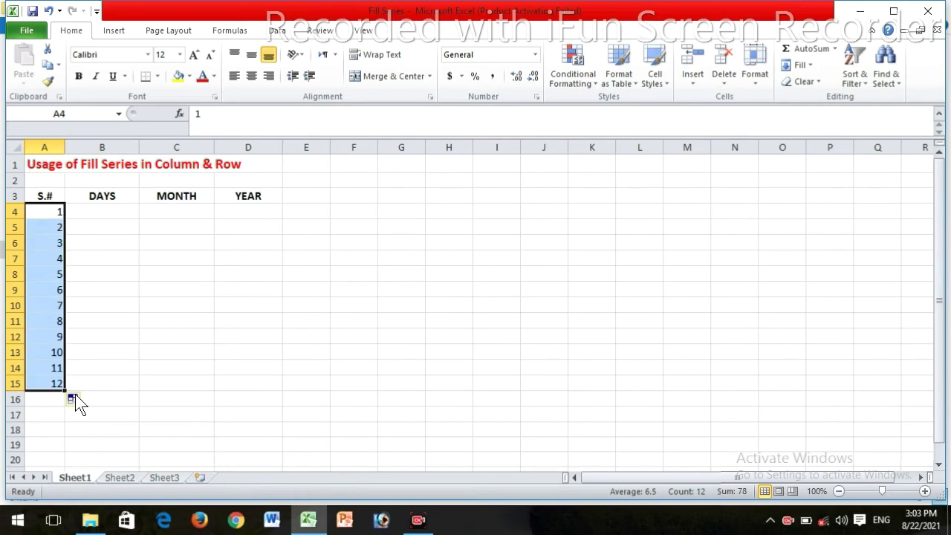
{"action": "left_click", "coordinate": [73, 399]}
{"action": "left_click", "coordinate": [89, 325]}
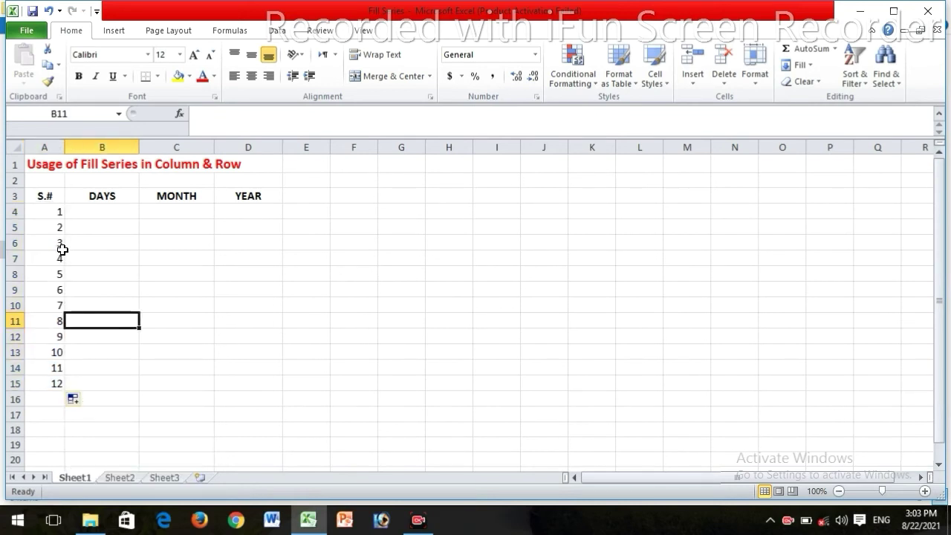
Select the serial numbers in A4:A15 to review the series, and move to cell B4 under the DAYS heading
{"action": "left_click", "coordinate": [56, 213]}
{"action": "key", "text": "shift+Down"}
{"action": "key", "text": "shift+Down"}
{"action": "key", "text": "shift+Down"}
{"action": "key", "text": "shift+Down"}
{"action": "key", "text": "shift+Down"}
{"action": "key", "text": "shift+Down"}
{"action": "key", "text": "shift+Down"}
{"action": "key", "text": "shift+Down"}
{"action": "key", "text": "shift+Down"}
{"action": "key", "text": "shift+Down"}
{"action": "key", "text": "shift+Down"}
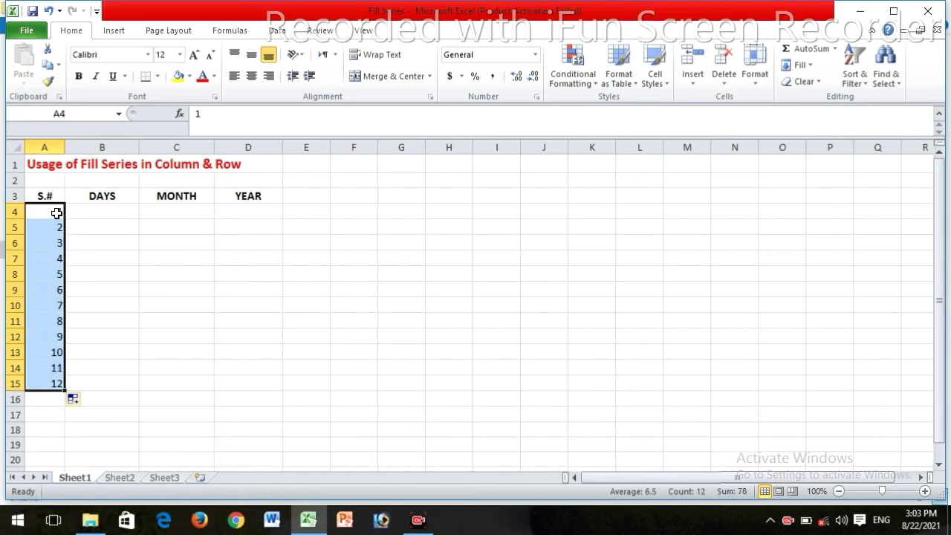
{"action": "left_click", "coordinate": [86, 223]}
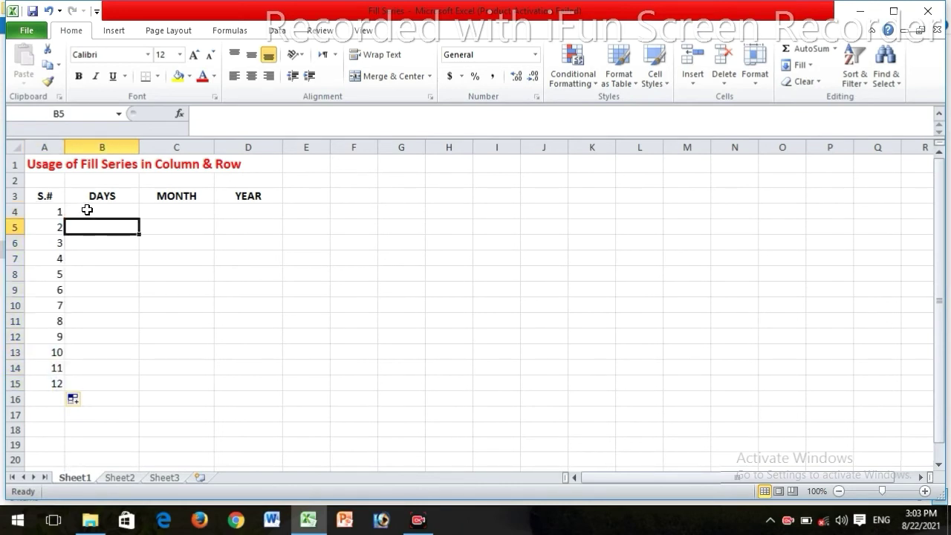
{"action": "left_click", "coordinate": [87, 210]}
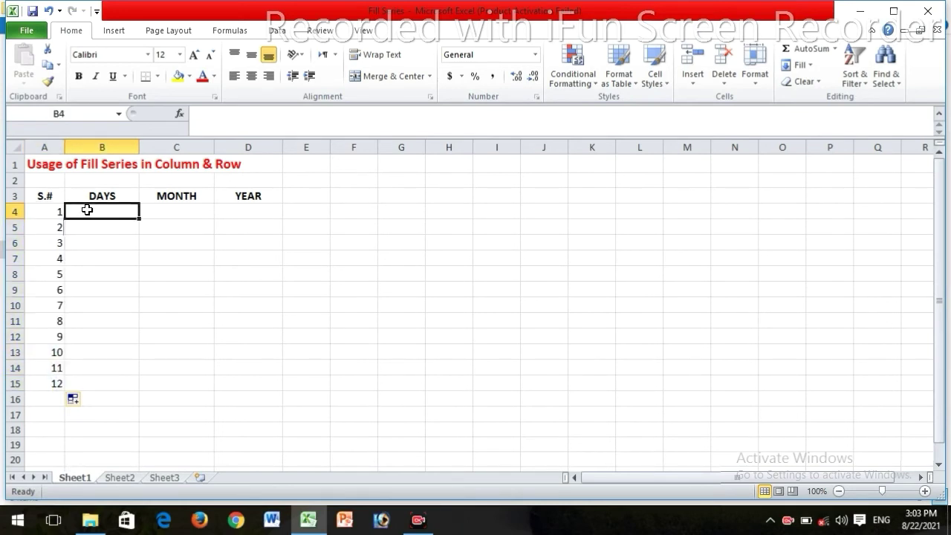
Enter Mon in cell B4 and Tue in cell B5 under the DAYS heading
{"action": "type", "text": "Mo"}
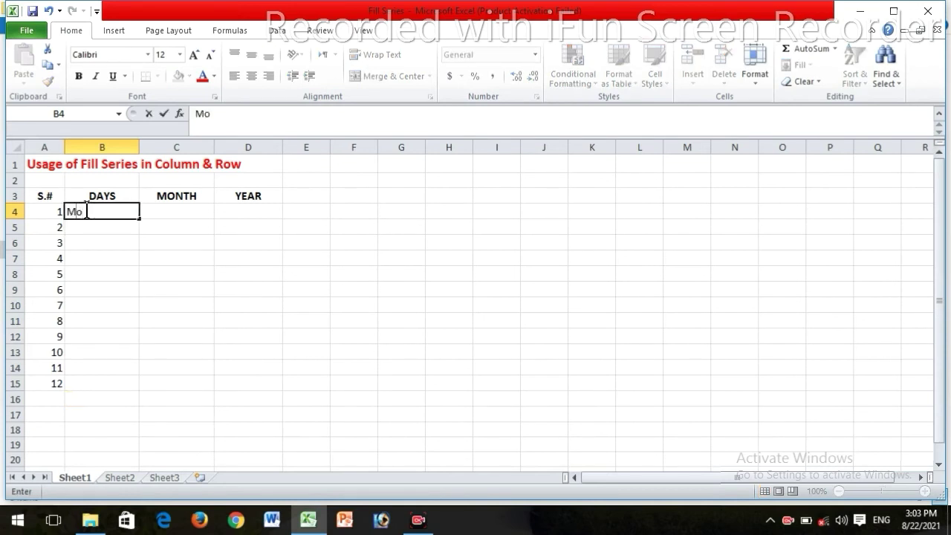
{"action": "type", "text": "d"}
{"action": "key", "text": "BackSpace"}
{"action": "type", "text": "n"}
{"action": "key", "text": "Return"}
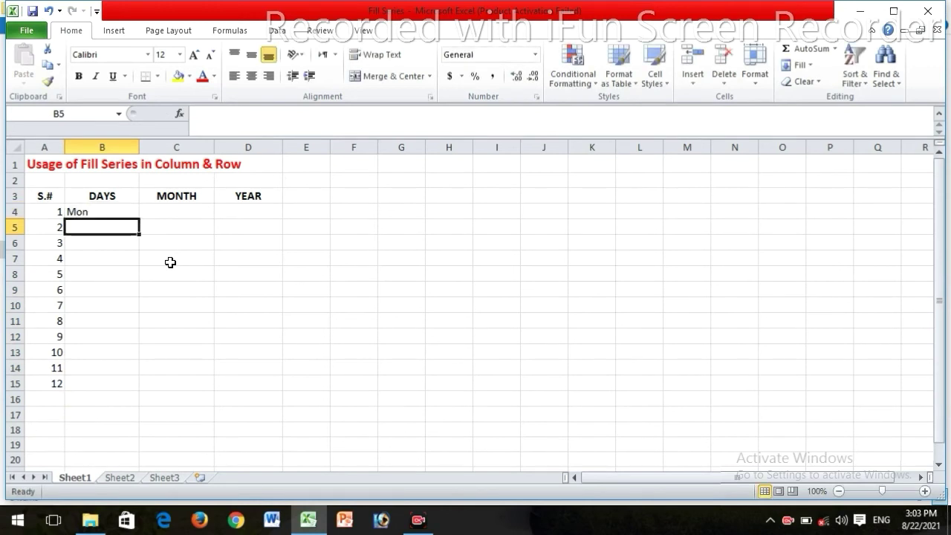
{"action": "type", "text": "Tue"}
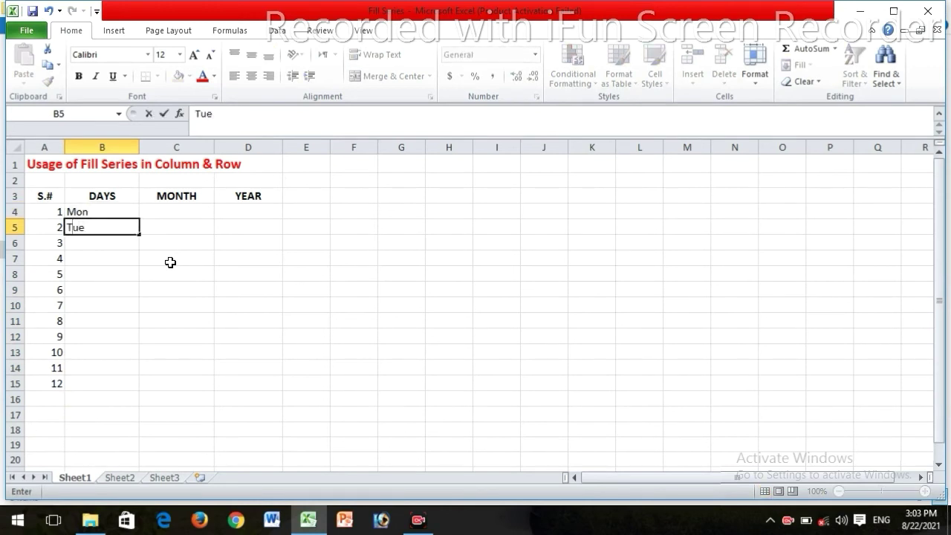
Extend the weekday series in B4:B5 down to cell B15 with the fill handle
{"action": "key", "text": "Up"}
{"action": "key", "text": "shift+Down"}
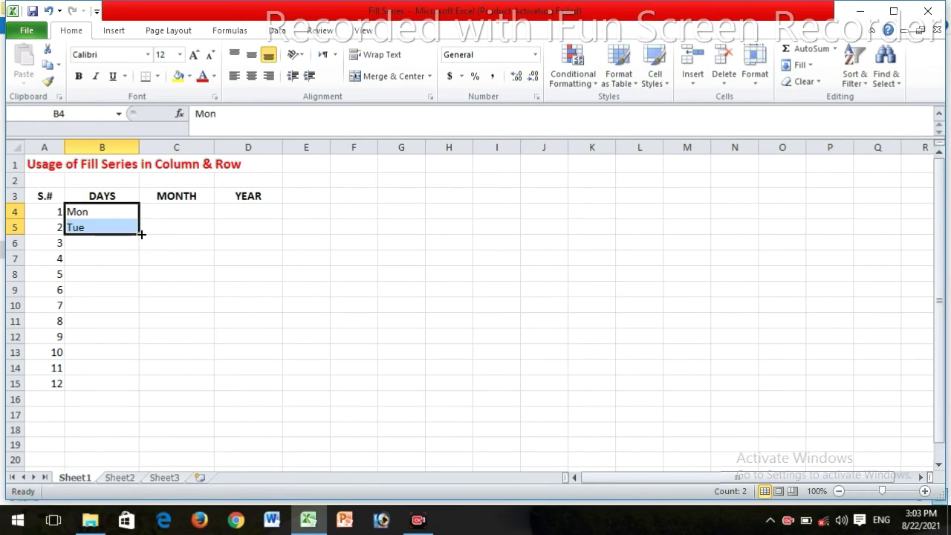
{"action": "left_click_drag", "start_coordinate": [141, 234], "coordinate": [129, 385]}
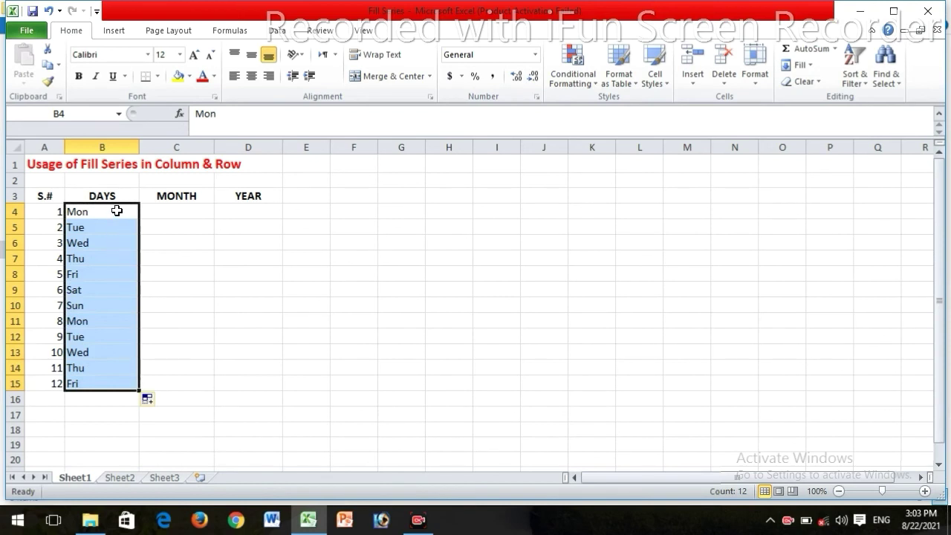
Review the filled weekday names cell by cell from B4 down to B15
{"action": "left_click", "coordinate": [117, 211]}
{"action": "key", "text": "Down"}
{"action": "key", "text": "Down"}
{"action": "key", "text": "Down"}
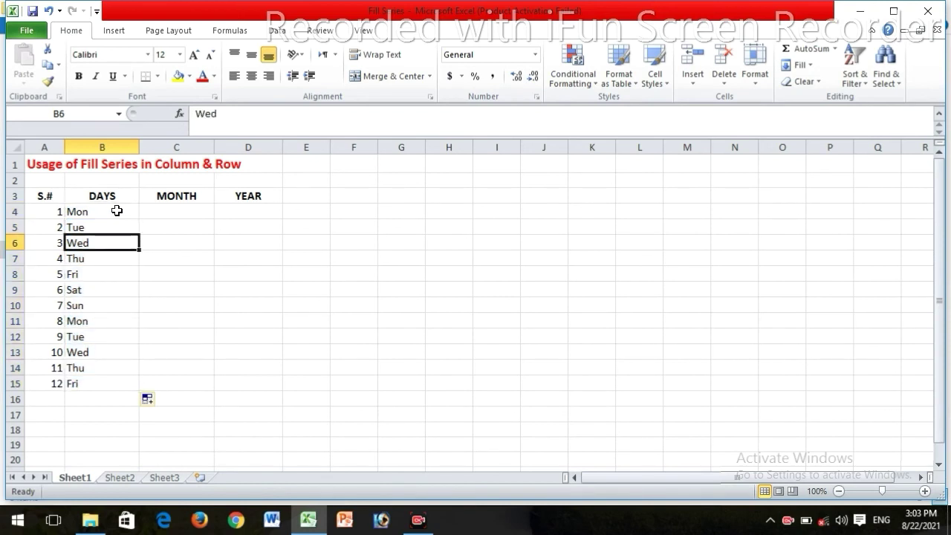
{"action": "key", "text": "Down"}
{"action": "key", "text": "Down"}
{"action": "key", "text": "Down"}
{"action": "key", "text": "Down"}
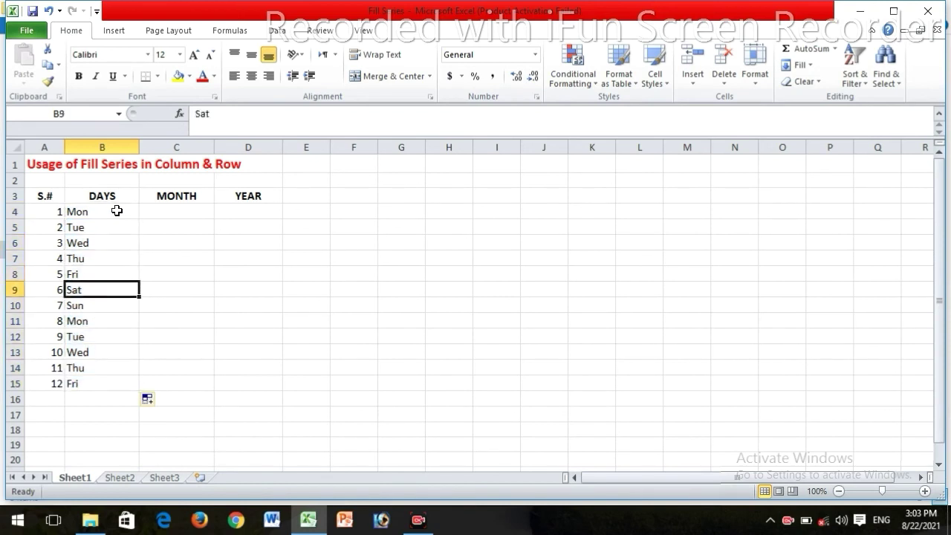
{"action": "key", "text": "Down"}
{"action": "key", "text": "Down"}
{"action": "key", "text": "Down"}
{"action": "key", "text": "Down"}
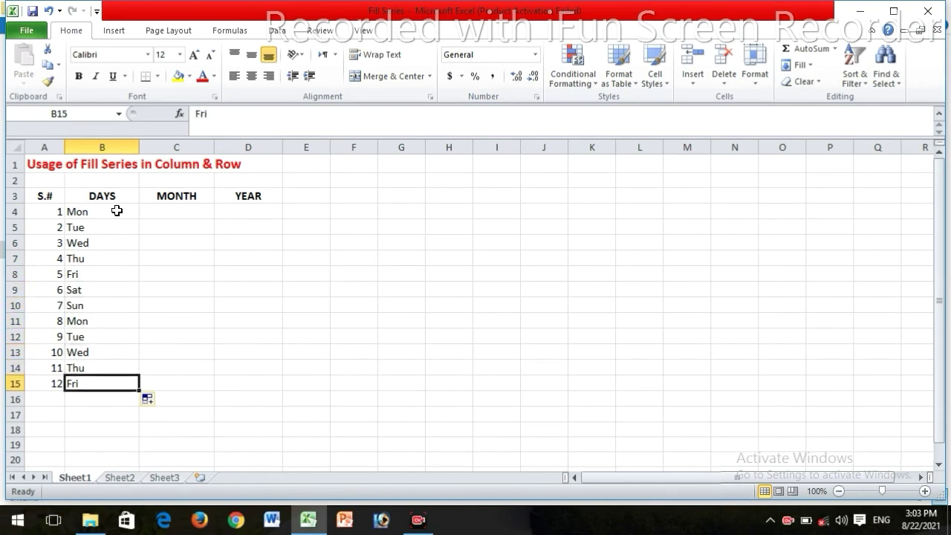
Enter the abbreviated months Jan in cell C4 and Feb in cell C5 under the MONTH heading
{"action": "key", "text": "Right"}
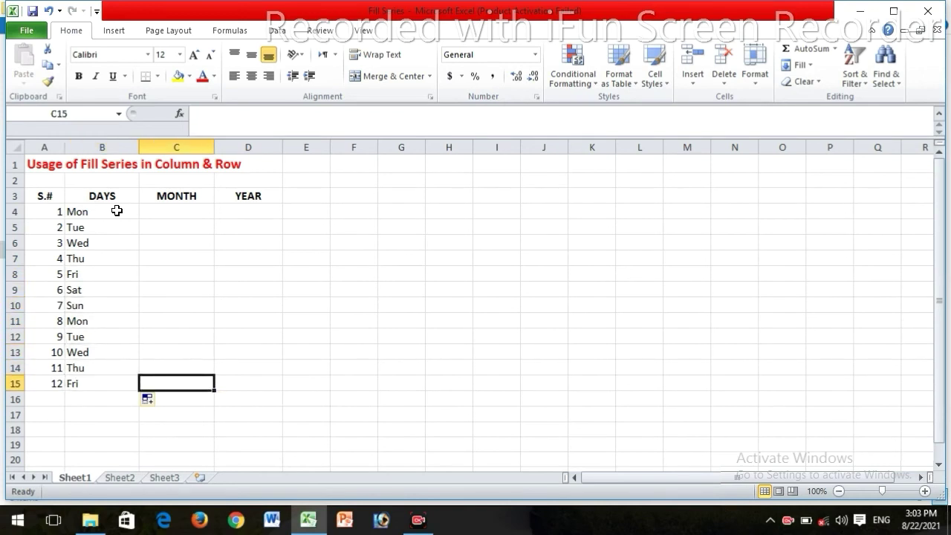
{"action": "key", "text": "Up"}
{"action": "key", "text": "Up"}
{"action": "key", "text": "Up"}
{"action": "key", "text": "Up"}
{"action": "key", "text": "Up"}
{"action": "key", "text": "Up"}
{"action": "key", "text": "Up"}
{"action": "key", "text": "Up"}
{"action": "key", "text": "Up"}
{"action": "key", "text": "Up"}
{"action": "key", "text": "Up"}
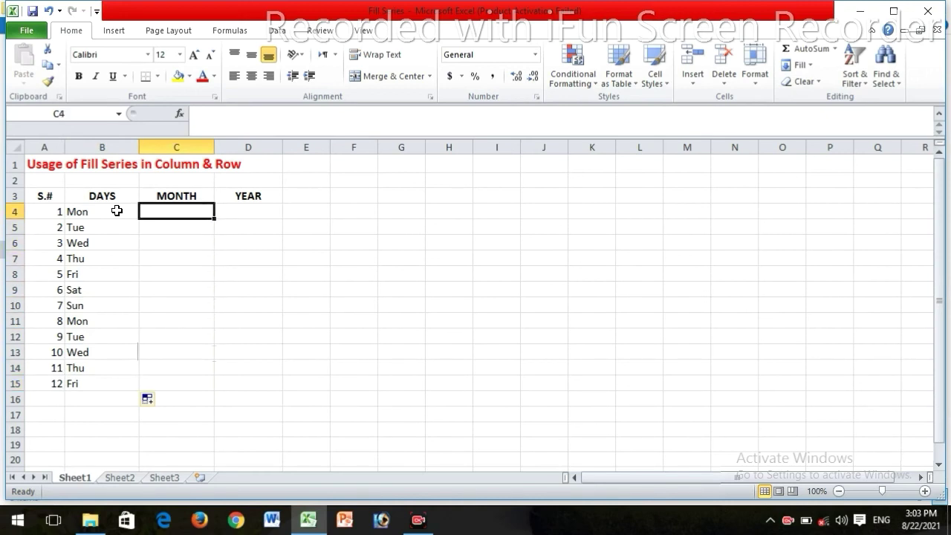
{"action": "type", "text": "Jan"}
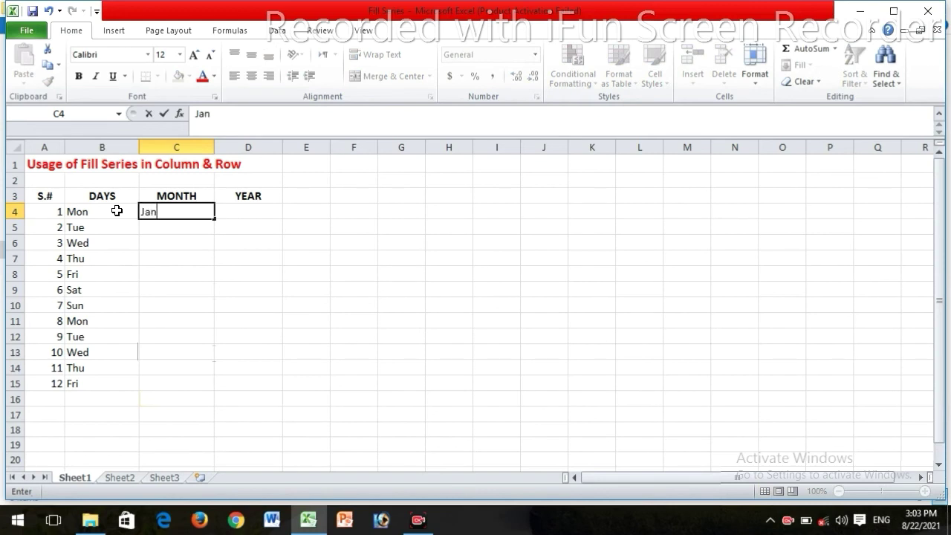
{"action": "key", "text": "Return"}
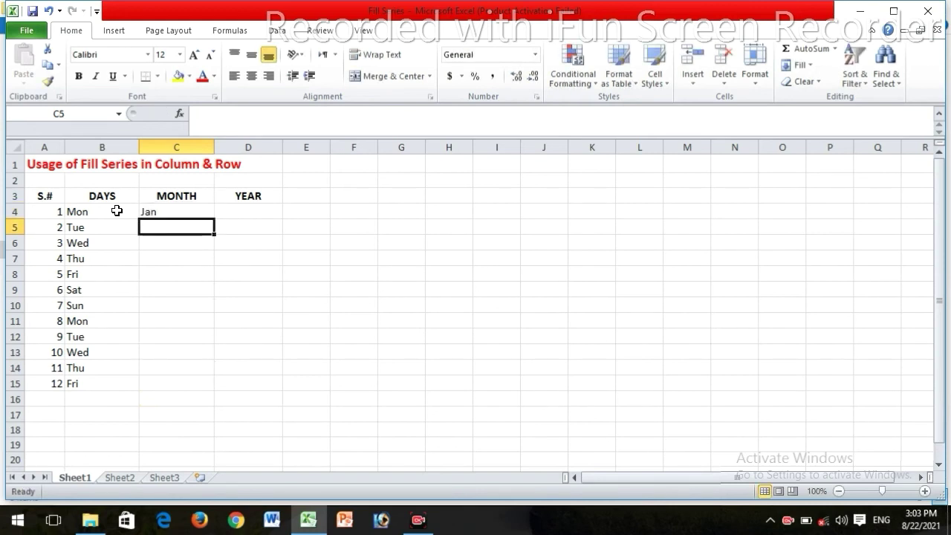
{"action": "type", "text": "Feb"}
Extend the abbreviated months in C4:C5 down to cell C15 with the fill handle, and clear C4:C15 again
{"action": "key", "text": "Up"}
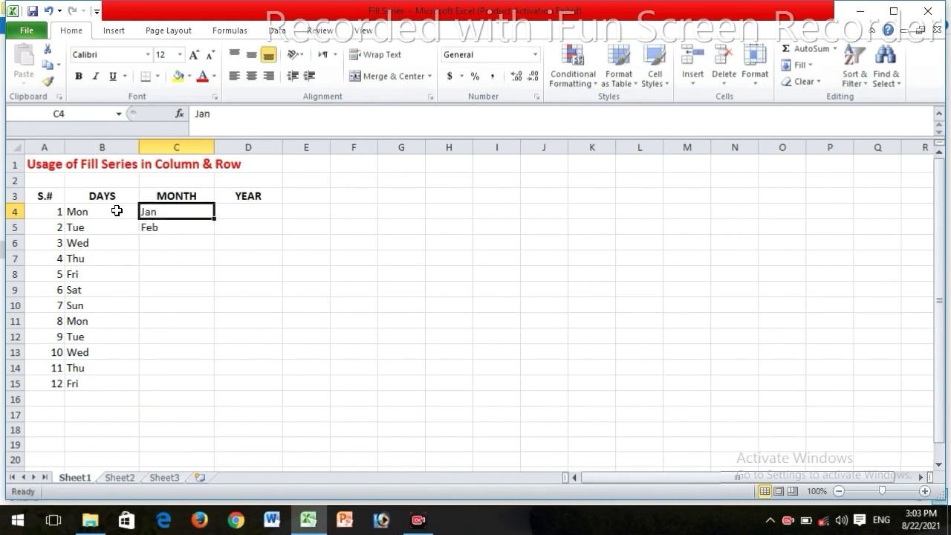
{"action": "key", "text": "shift+Down"}
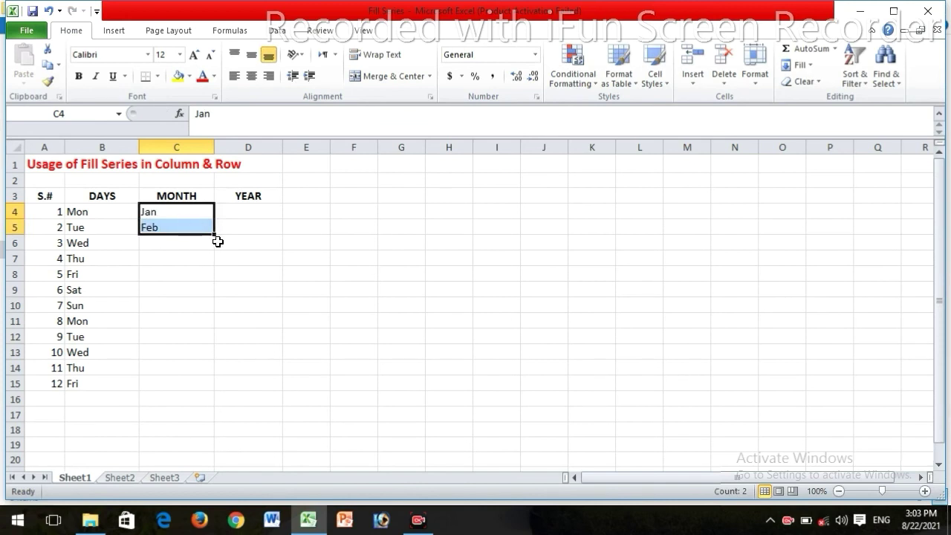
{"action": "left_click_drag", "start_coordinate": [217, 235], "coordinate": [214, 387]}
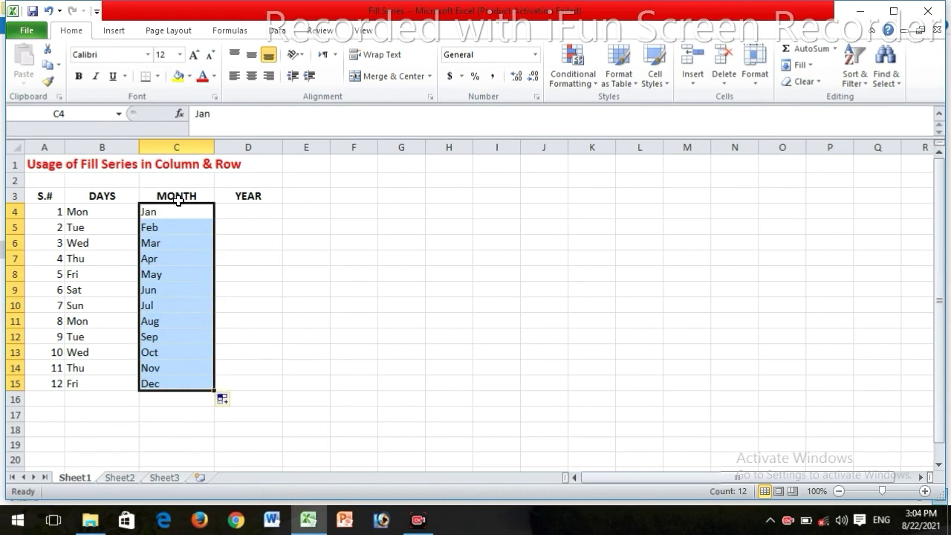
{"action": "key", "text": "Delete"}
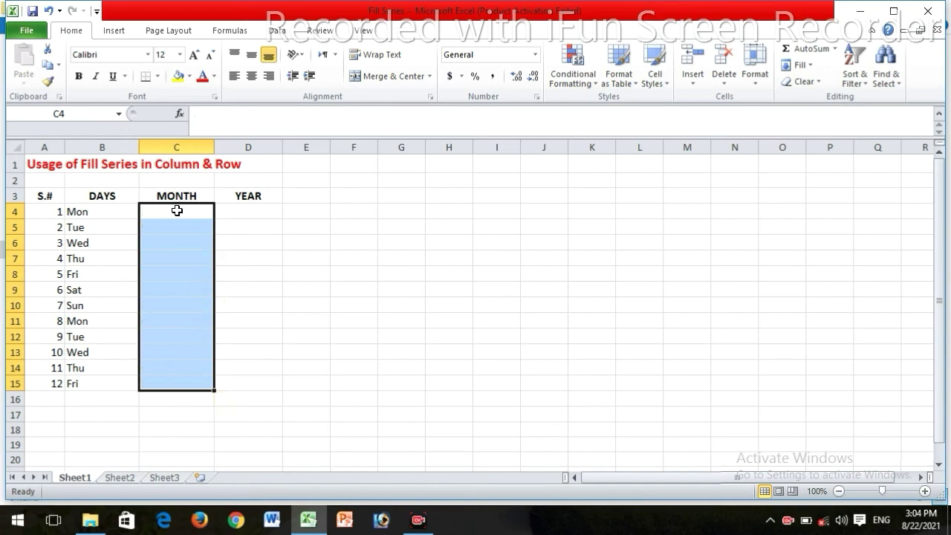
Enter the full month names January in cell C4 and February in cell C5
{"action": "left_click", "coordinate": [177, 211]}
{"action": "type", "text": "J"}
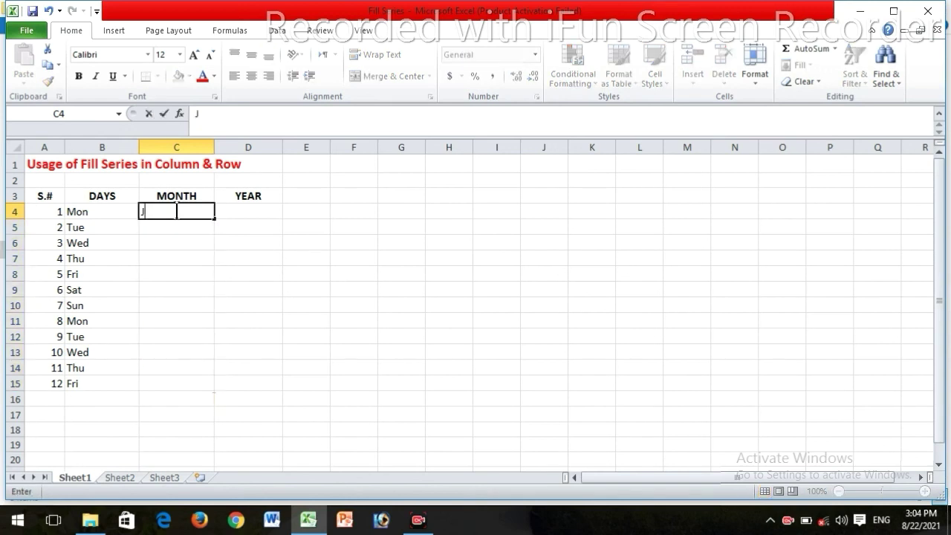
{"action": "type", "text": "anuary"}
{"action": "key", "text": "Return"}
{"action": "type", "text": "February"}
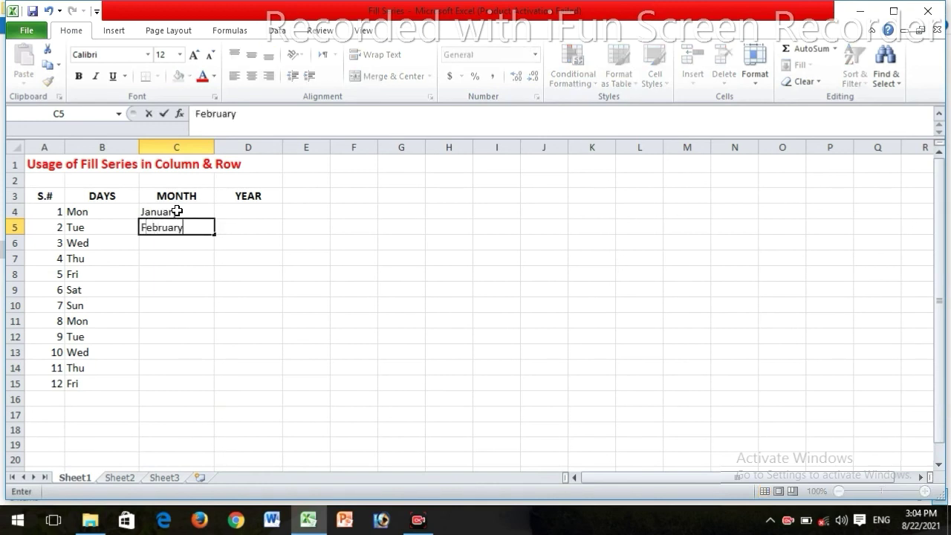
Extend the full month names in C4:C5 down to cell C15 with the fill handle, producing January to December
{"action": "left_click", "coordinate": [177, 211]}
{"action": "key", "text": "shift+Down"}
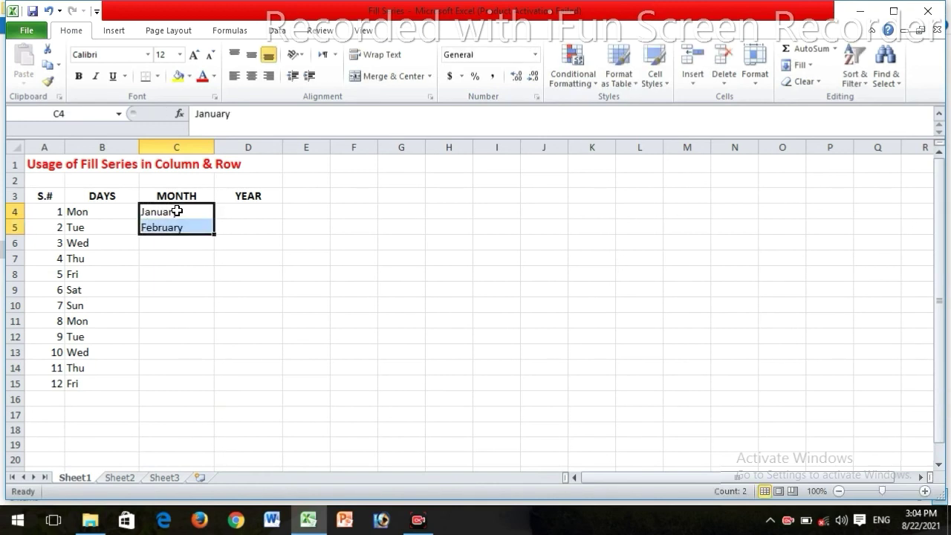
{"action": "left_click_drag", "start_coordinate": [216, 235], "coordinate": [207, 392]}
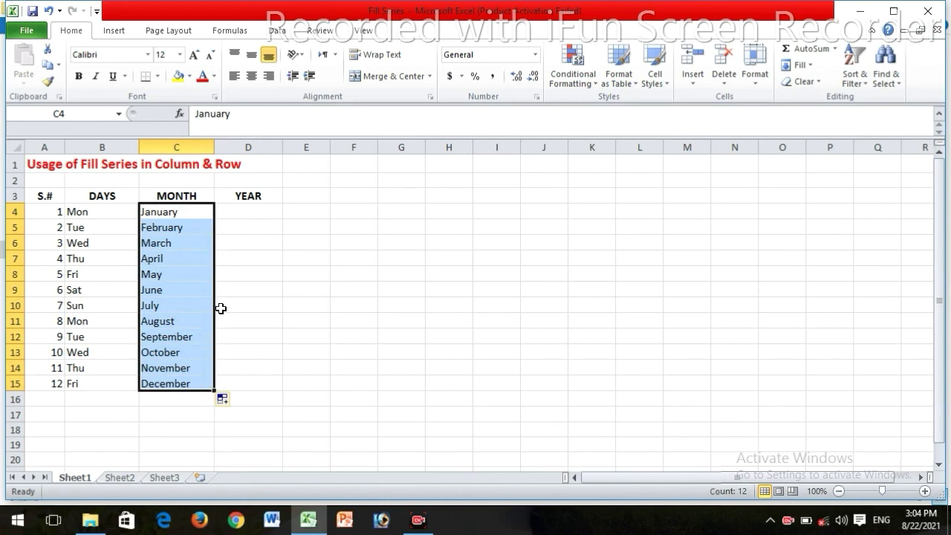
Enter the years 2021 in cell D4 and 2022 in cell D5 under the YEAR heading
{"action": "left_click", "coordinate": [247, 213]}
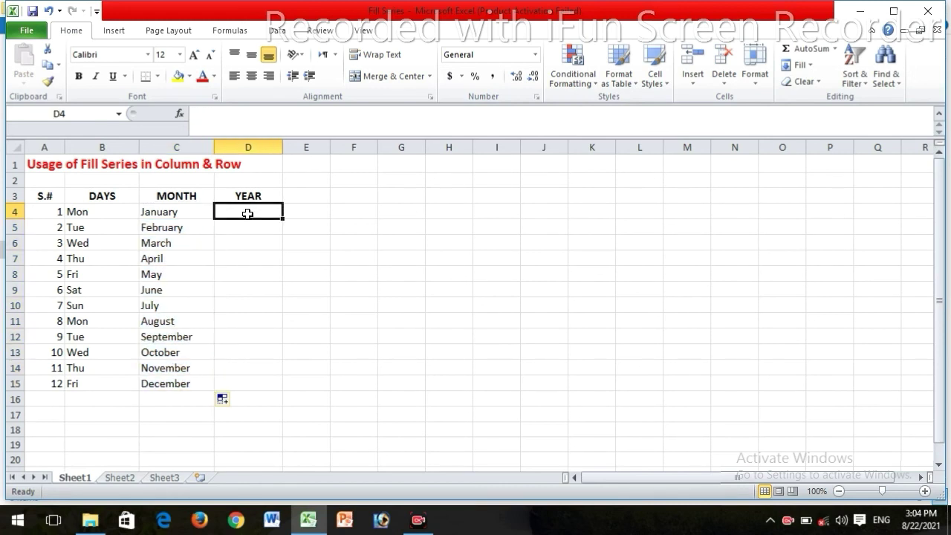
{"action": "type", "text": "2"}
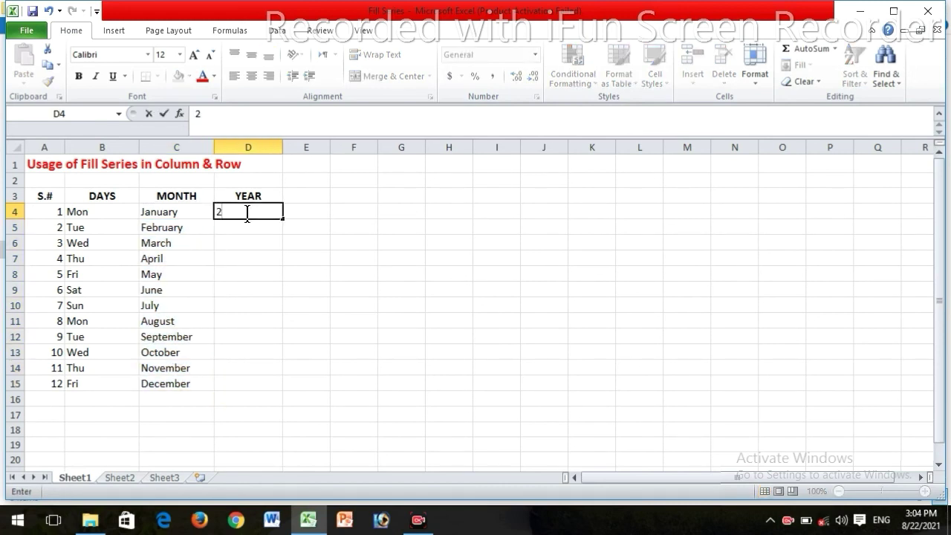
{"action": "type", "text": "021"}
{"action": "key", "text": "Return"}
{"action": "type", "text": "2021"}
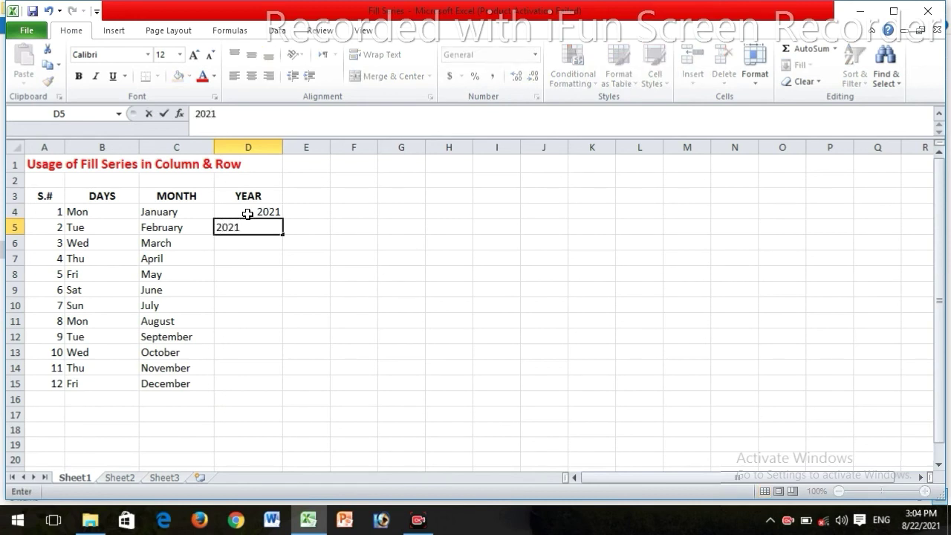
{"action": "key", "text": "BackSpace"}
{"action": "type", "text": "2"}
Extend the years in D4:D5 down to cell D15 with the fill handle, producing 2021 to 2032
{"action": "left_click", "coordinate": [247, 214]}
{"action": "key", "text": "shift+Down"}
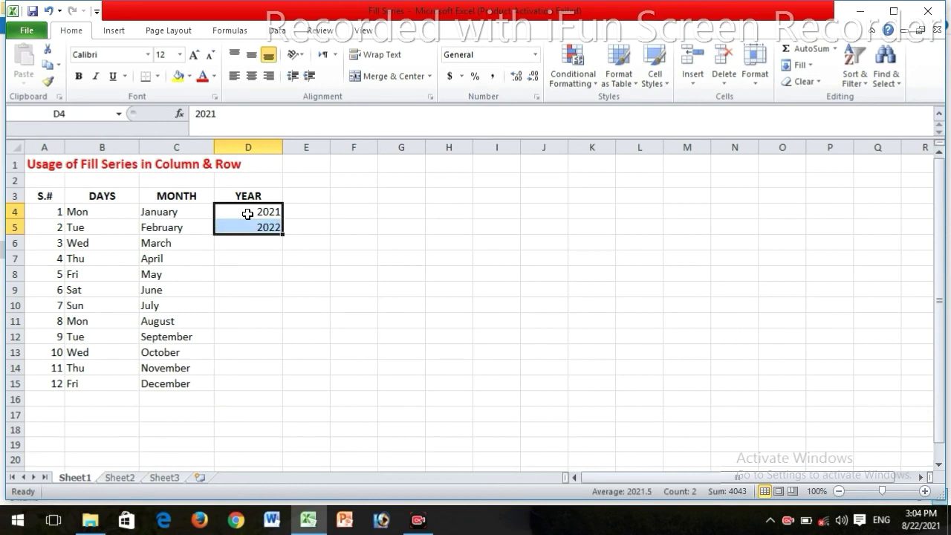
{"action": "left_click_drag", "start_coordinate": [281, 235], "coordinate": [286, 383]}
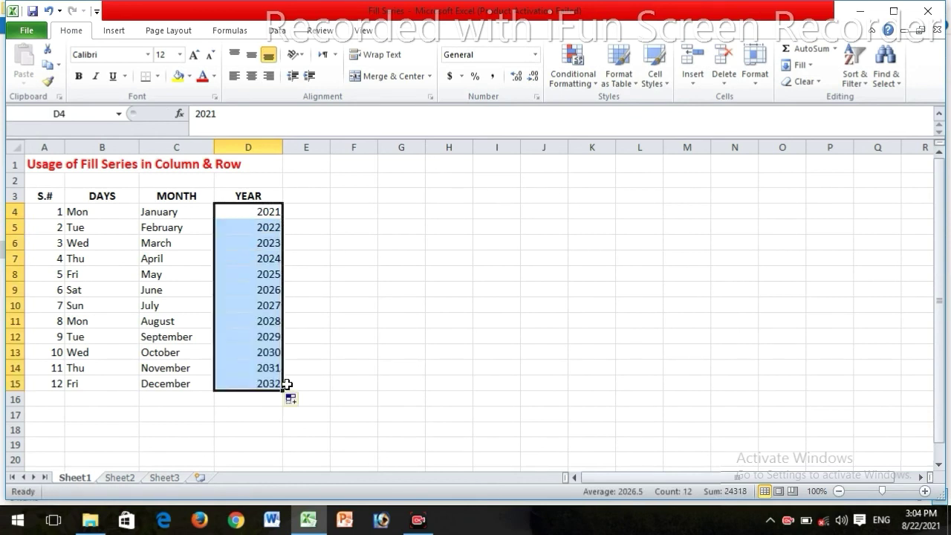